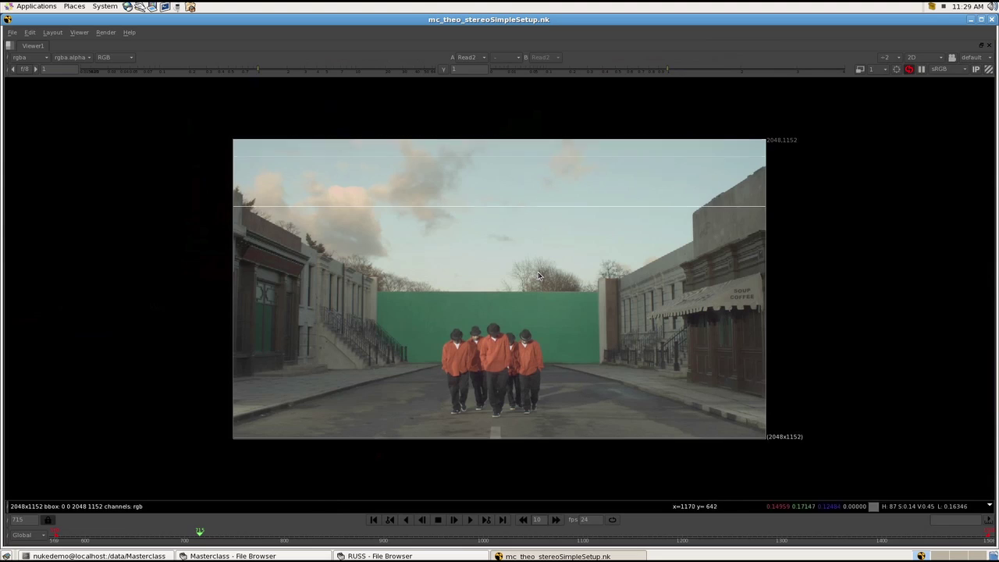
Scrub through the street shot around frames 602 to 890 and park the playhead at frame 734.
{"action": "left_click_drag", "start_coordinate": [217, 535], "coordinate": [374, 535]}
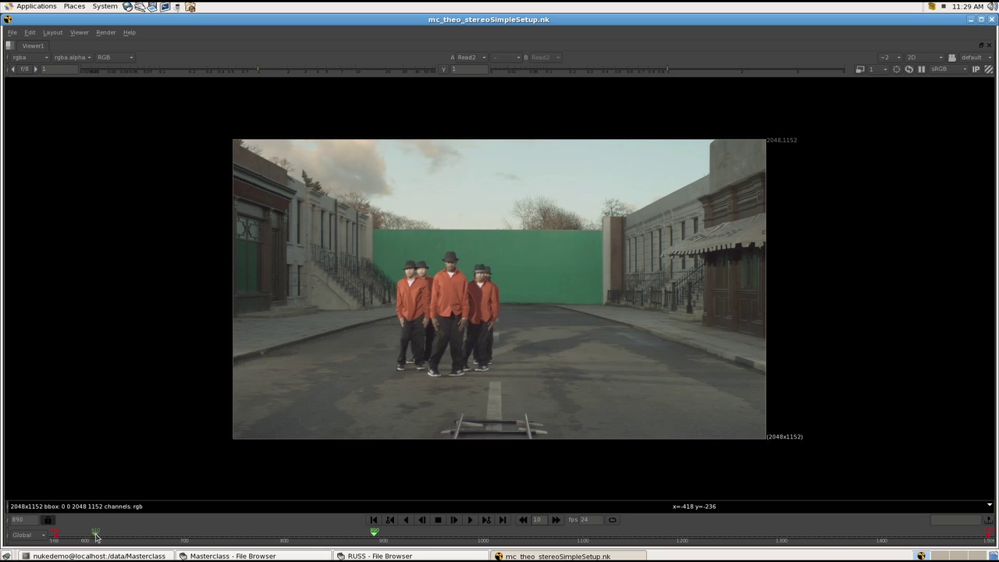
{"action": "left_click", "coordinate": [88, 536]}
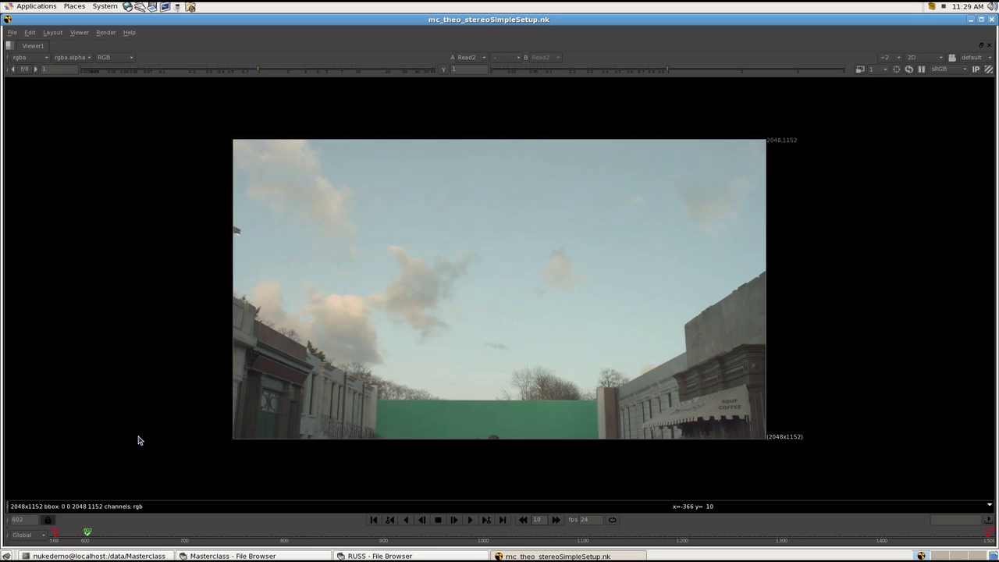
{"action": "left_click", "coordinate": [218, 534]}
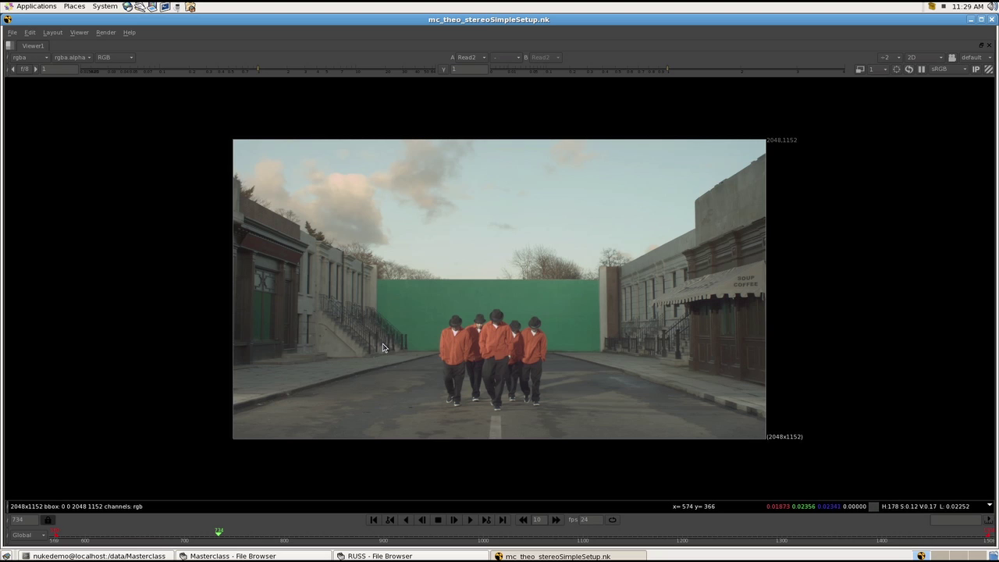
Restore the full layout and connect Read1 to the first viewer input and Read2 to the second.
{"action": "key", "text": "space"}
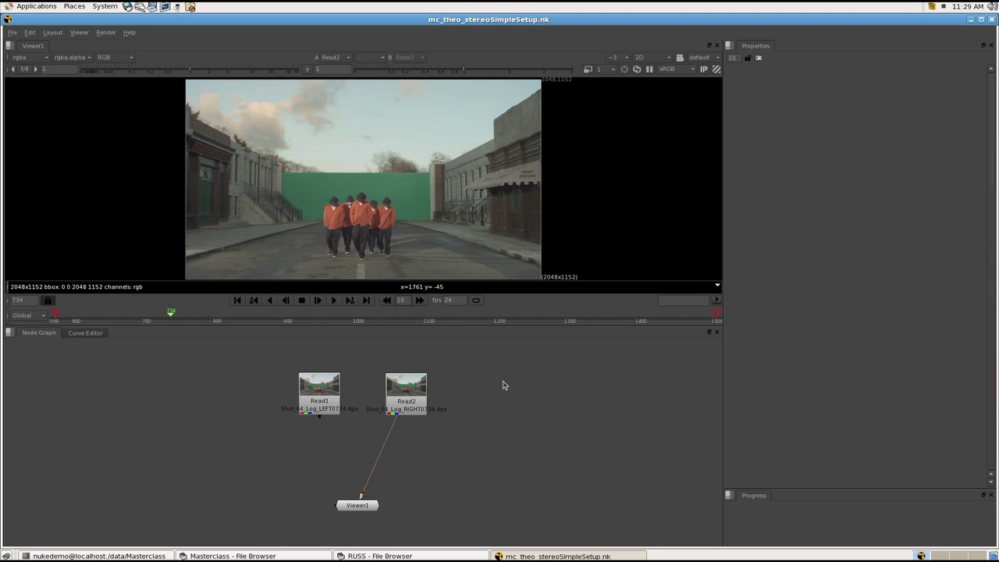
{"action": "left_click", "coordinate": [316, 398]}
{"action": "key", "text": "1"}
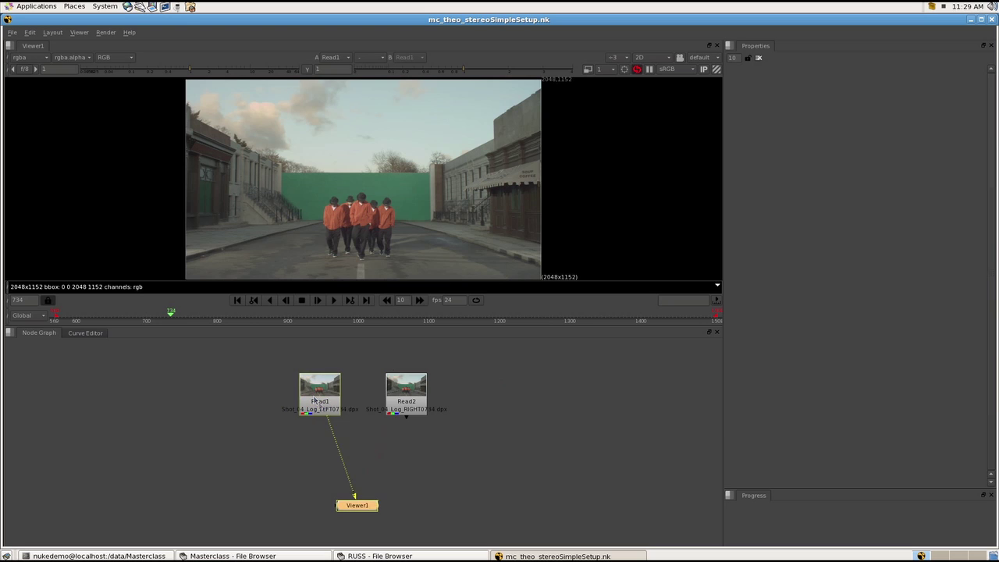
{"action": "left_click", "coordinate": [401, 401]}
{"action": "key", "text": "2"}
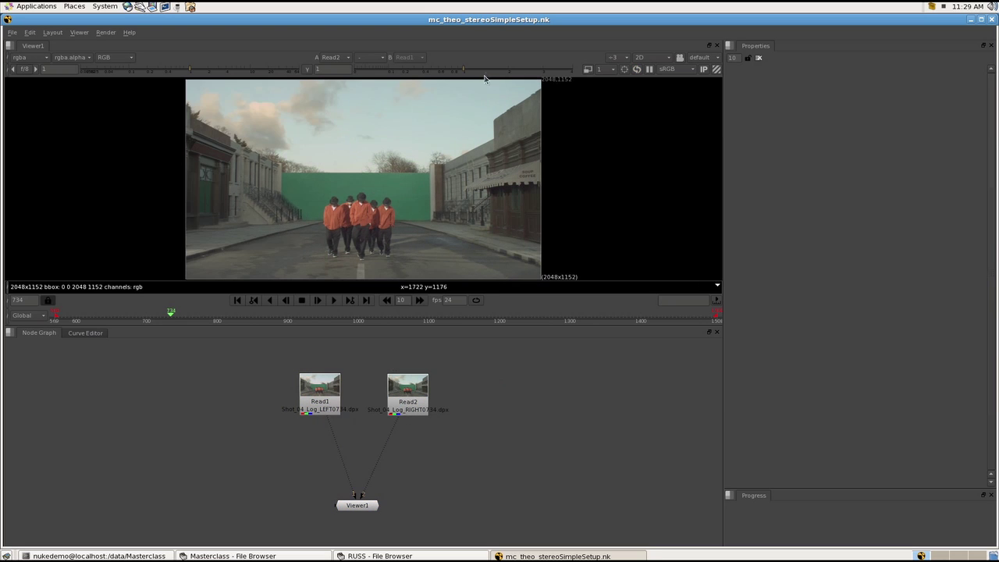
Flip repeatedly between the two viewer inputs to compare the Read1 and Read2 plates, finishing on Read1.
{"action": "key", "text": "1"}
{"action": "key", "text": "2"}
{"action": "key", "text": "1"}
{"action": "key", "text": "2"}
{"action": "key", "text": "1"}
{"action": "key", "text": "2"}
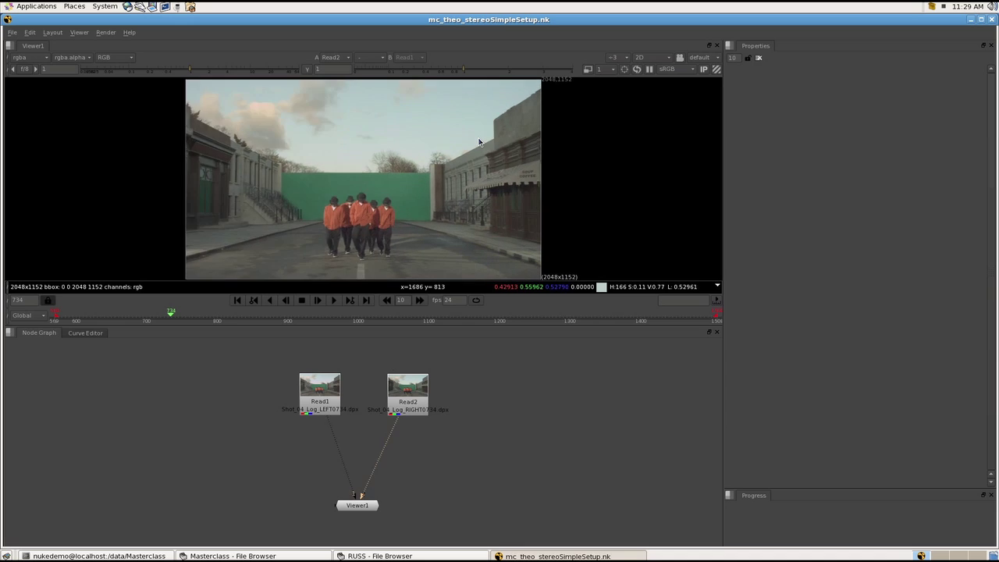
{"action": "key", "text": "1"}
{"action": "key", "text": "2"}
{"action": "key", "text": "1"}
{"action": "key", "text": "2"}
{"action": "key", "text": "1"}
{"action": "key", "text": "2"}
{"action": "key", "text": "1"}
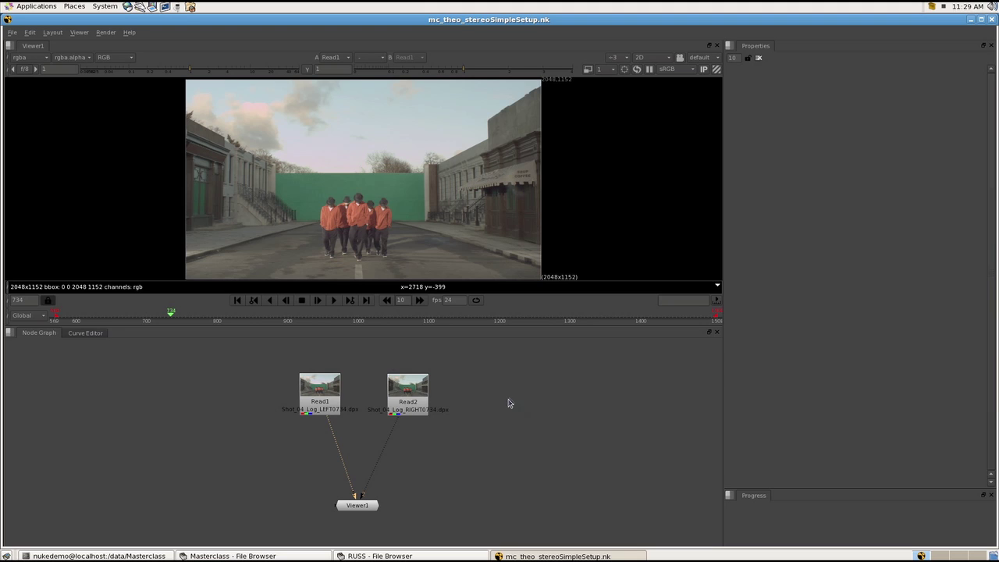
Set up the project's views for stereo in the project settings and enable the view colours in the UI.
{"action": "key", "text": "s"}
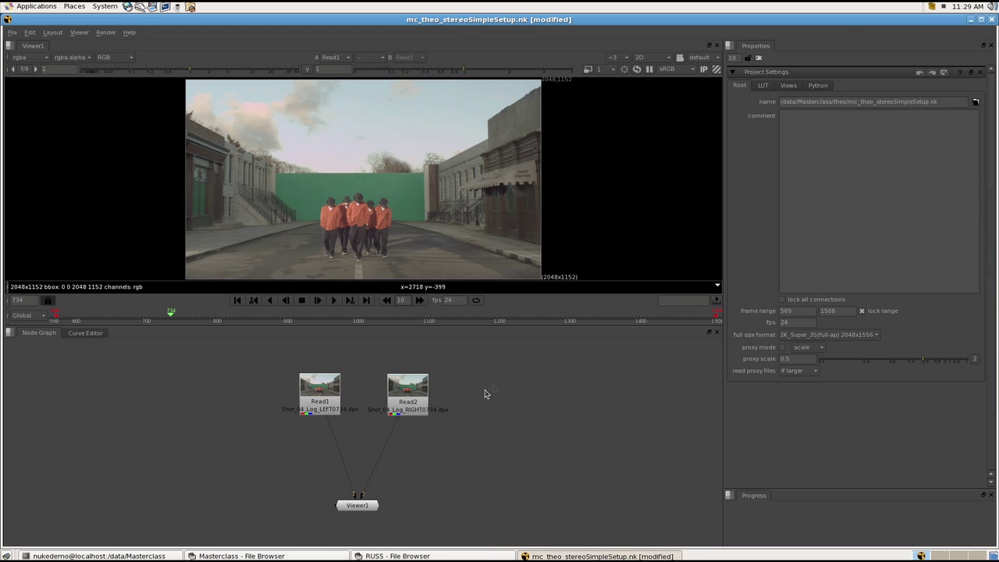
{"action": "left_click", "coordinate": [787, 86]}
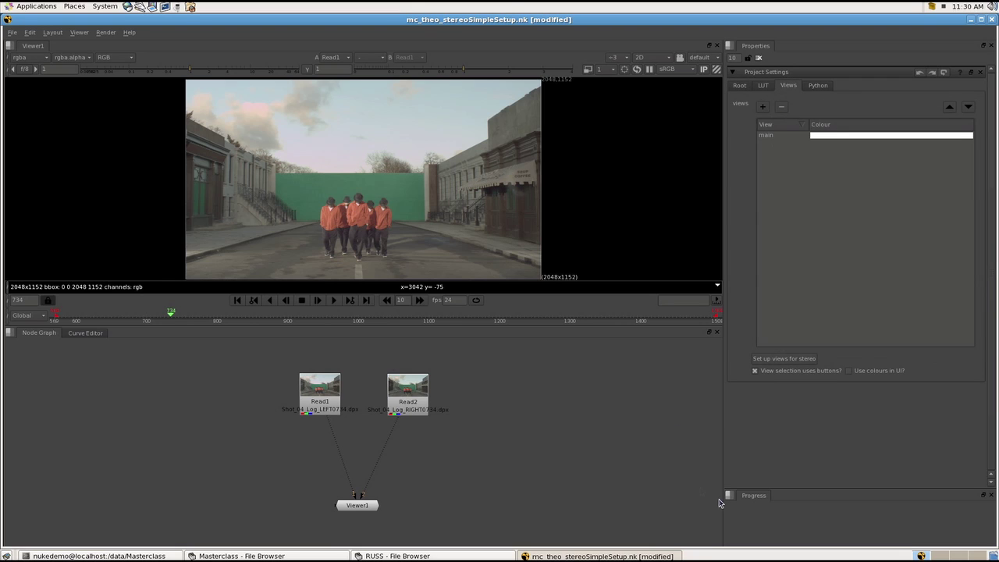
{"action": "left_click", "coordinate": [796, 360]}
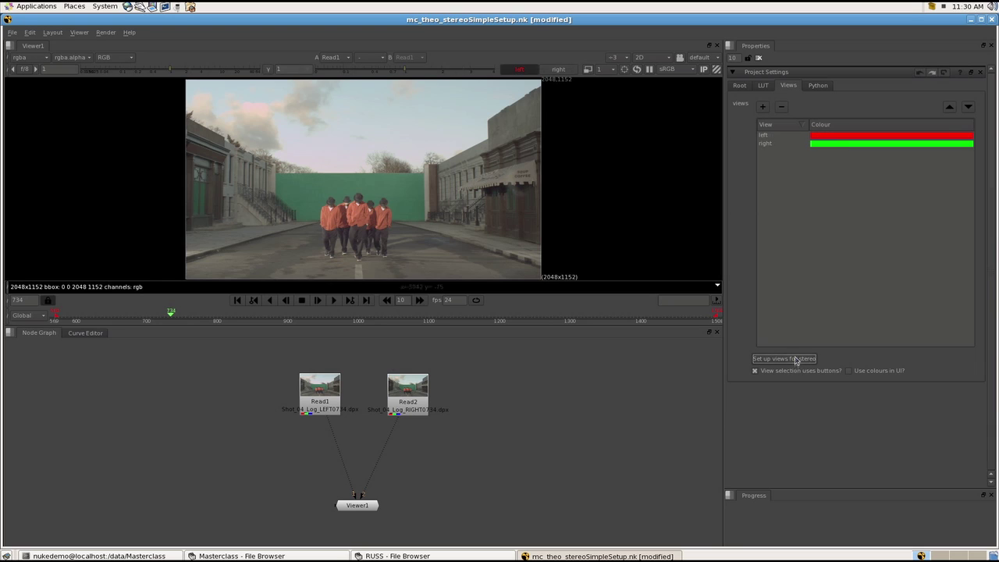
{"action": "left_click", "coordinate": [858, 377]}
Switch the viewer between the left and right views to compare what each shows for Read1.
{"action": "left_click", "coordinate": [553, 70]}
{"action": "left_click", "coordinate": [522, 70]}
{"action": "left_click", "coordinate": [553, 70]}
{"action": "left_click", "coordinate": [525, 71]}
{"action": "left_click", "coordinate": [553, 71]}
{"action": "left_click", "coordinate": [528, 69]}
Add a JoinViews node below the two Read nodes.
{"action": "left_click_drag", "start_coordinate": [324, 391], "coordinate": [325, 395]}
{"action": "left_click", "coordinate": [384, 401]}
{"action": "key", "text": "Tab"}
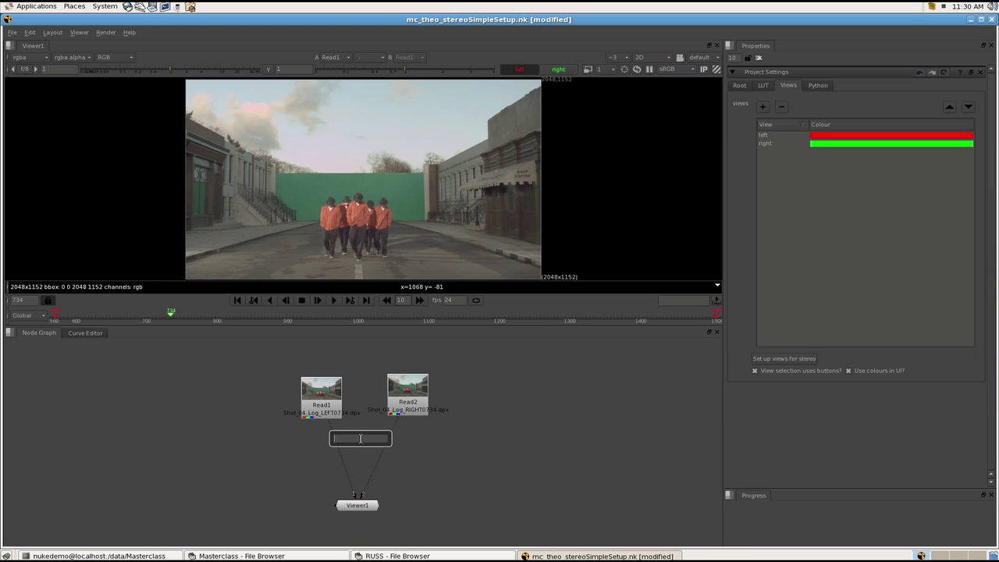
{"action": "type", "text": "join"}
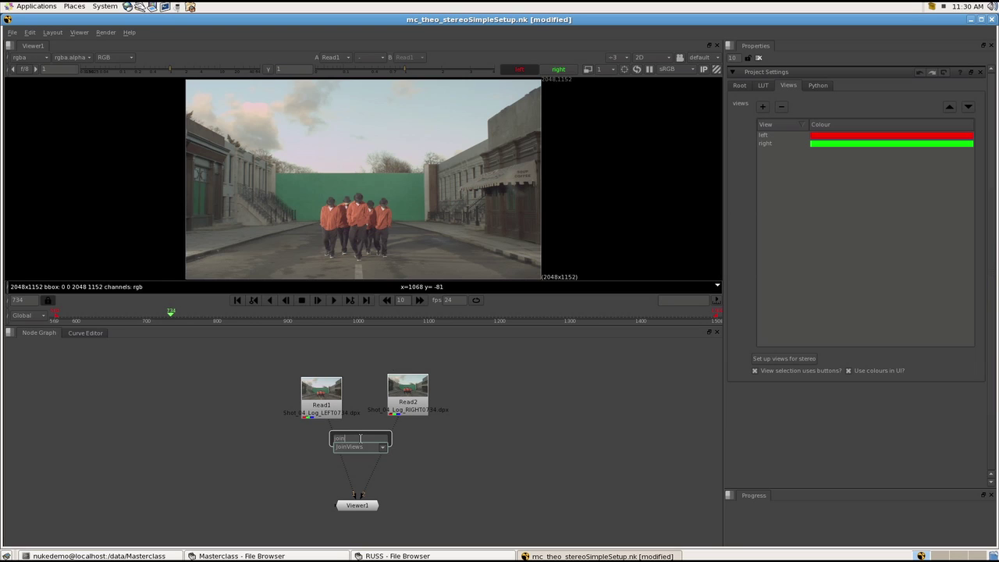
{"action": "key", "text": "Return"}
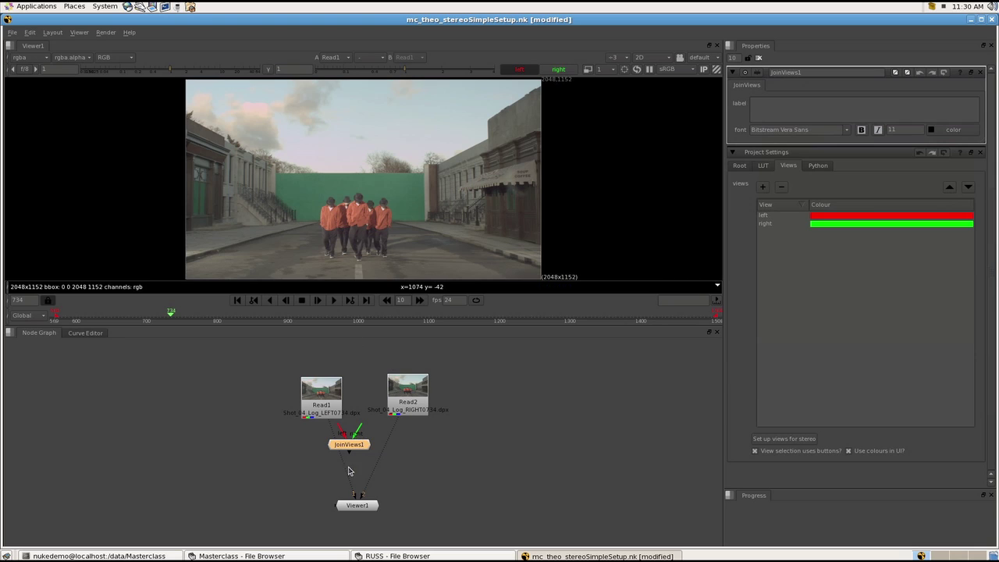
Wire JoinViews1 with Read1 as left and Read2 as right, and show it in the first viewer input.
{"action": "left_click_drag", "start_coordinate": [355, 446], "coordinate": [362, 458]}
{"action": "left_click_drag", "start_coordinate": [368, 436], "coordinate": [331, 388]}
{"action": "left_click_drag", "start_coordinate": [343, 460], "coordinate": [346, 458]}
{"action": "key", "text": "1"}
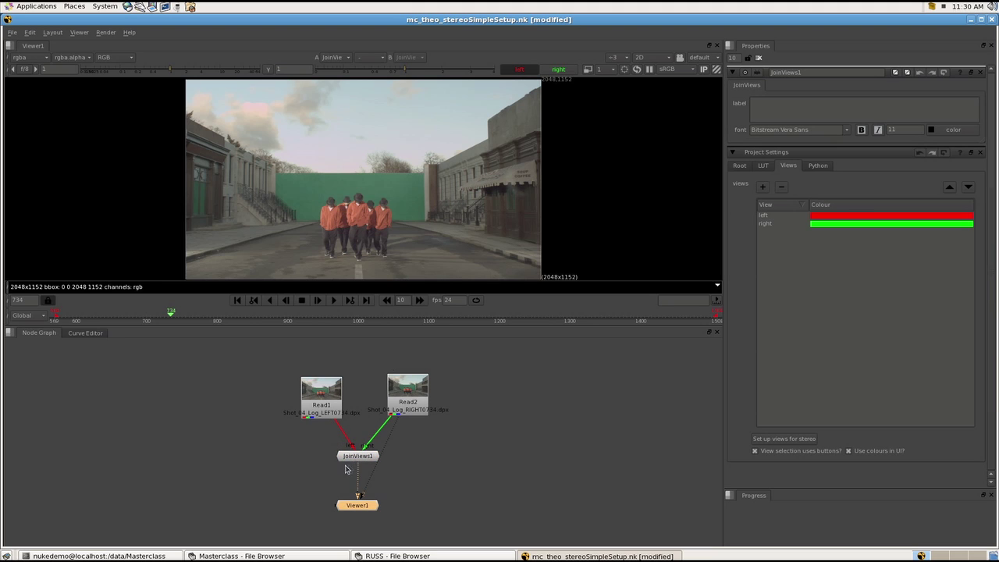
Alternate the viewer between the left and right views to check the output of JoinViews1.
{"action": "left_click", "coordinate": [558, 69]}
{"action": "left_click", "coordinate": [519, 70]}
{"action": "left_click", "coordinate": [559, 69]}
{"action": "left_click", "coordinate": [520, 70]}
{"action": "left_click", "coordinate": [559, 69]}
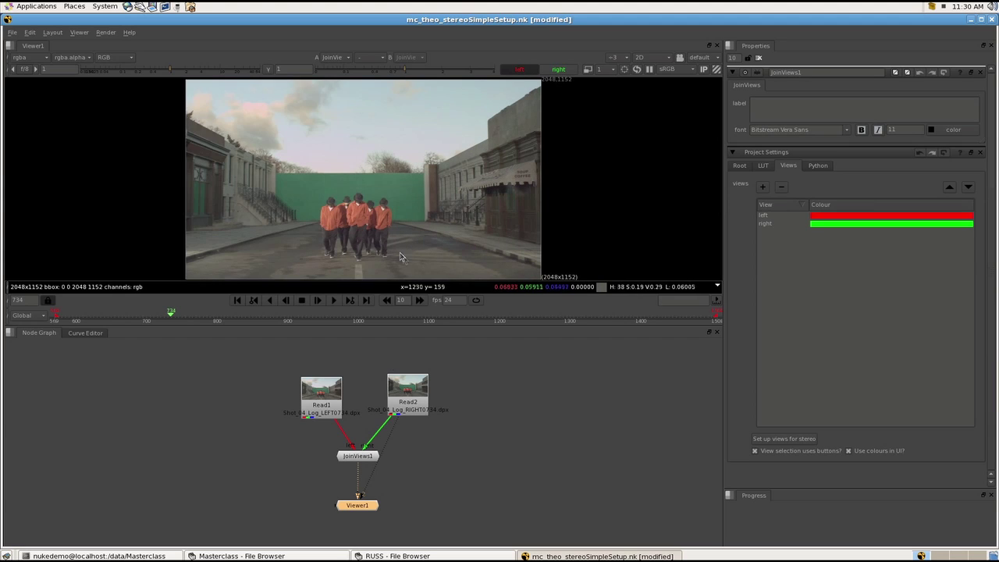
{"action": "key", "text": "apostrophe"}
{"action": "key", "text": "semicolon"}
{"action": "key", "text": "apostrophe"}
{"action": "key", "text": "semicolon"}
{"action": "key", "text": "apostrophe"}
{"action": "key", "text": "semicolon"}
{"action": "key", "text": "apostrophe"}
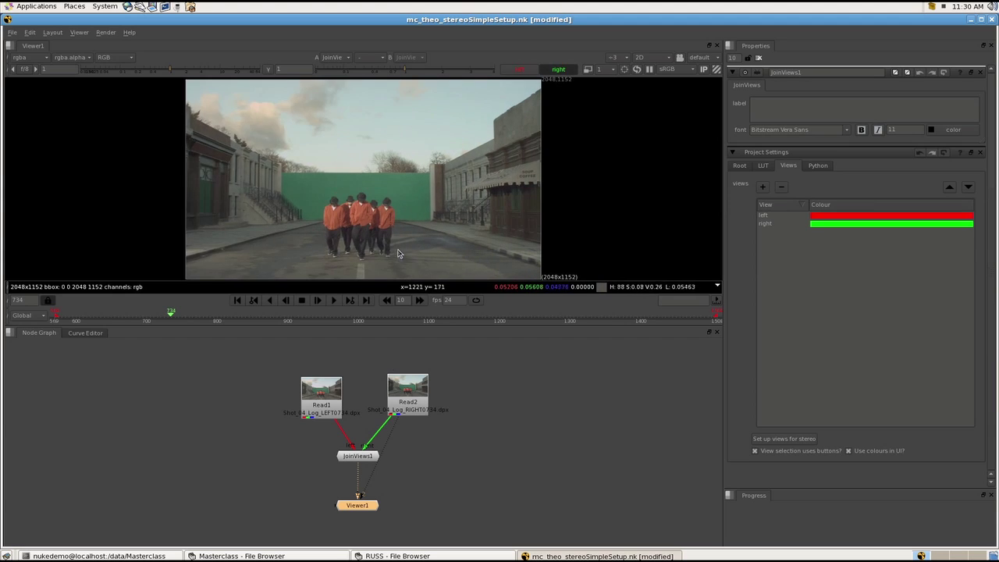
{"action": "key", "text": "semicolon"}
Move the Viewer node well below JoinViews1 to make room for further nodes, and nudge JoinViews1 slightly down.
{"action": "left_click_drag", "start_coordinate": [357, 511], "coordinate": [333, 545]}
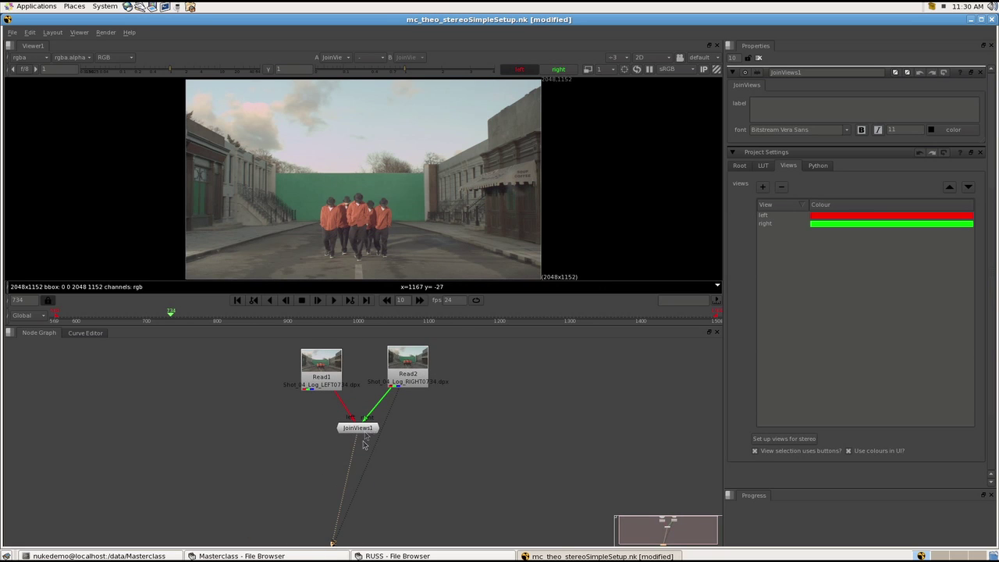
{"action": "right_click", "coordinate": [406, 457]}
{"action": "left_click", "coordinate": [293, 447]}
{"action": "left_click_drag", "start_coordinate": [358, 430], "coordinate": [358, 437]}
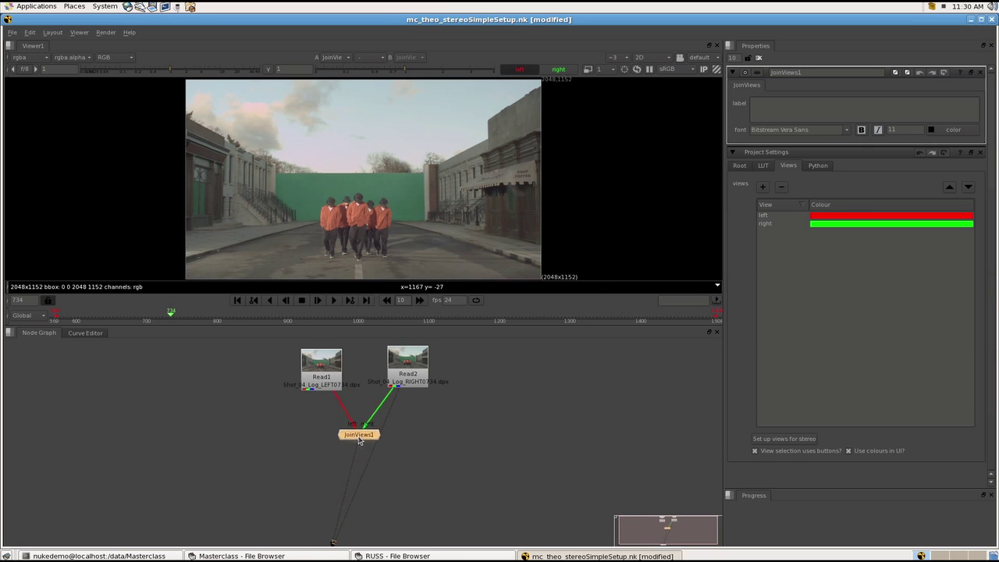
Add a Grade node after JoinViews1, set its gain to 2.75 and move the node slightly down.
{"action": "key", "text": "g"}
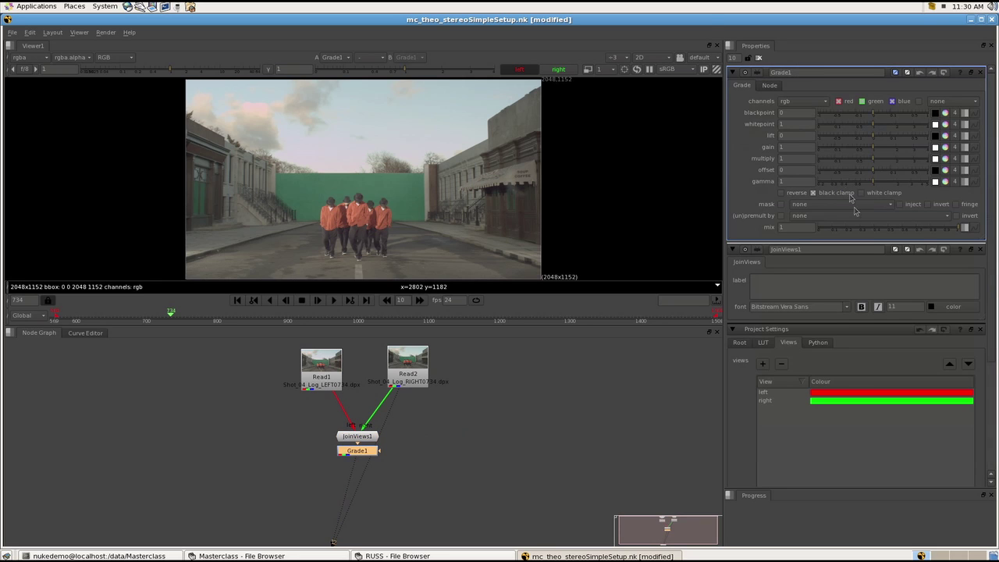
{"action": "left_click_drag", "start_coordinate": [874, 150], "coordinate": [910, 150]}
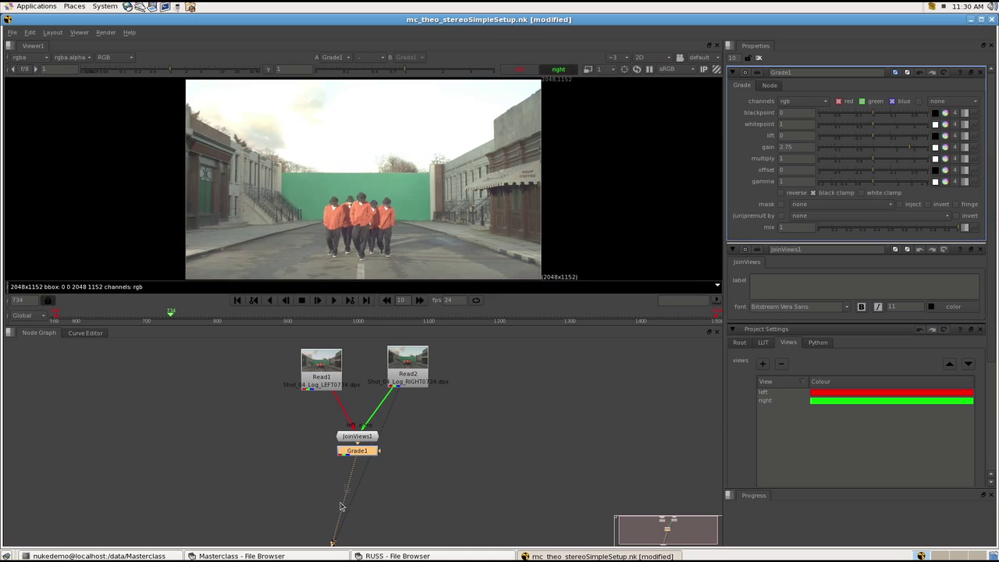
{"action": "left_click_drag", "start_coordinate": [357, 451], "coordinate": [357, 462]}
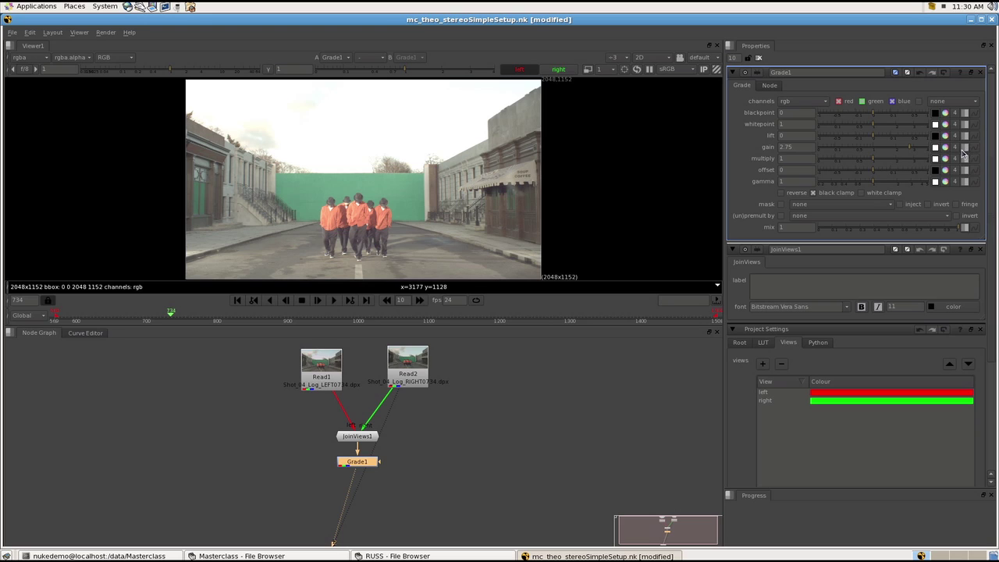
Split off the right view on the Grade node's gain and set the right view's gain to 0.15.
{"action": "left_click", "coordinate": [963, 150]}
{"action": "left_click", "coordinate": [943, 171]}
{"action": "left_click", "coordinate": [782, 148]}
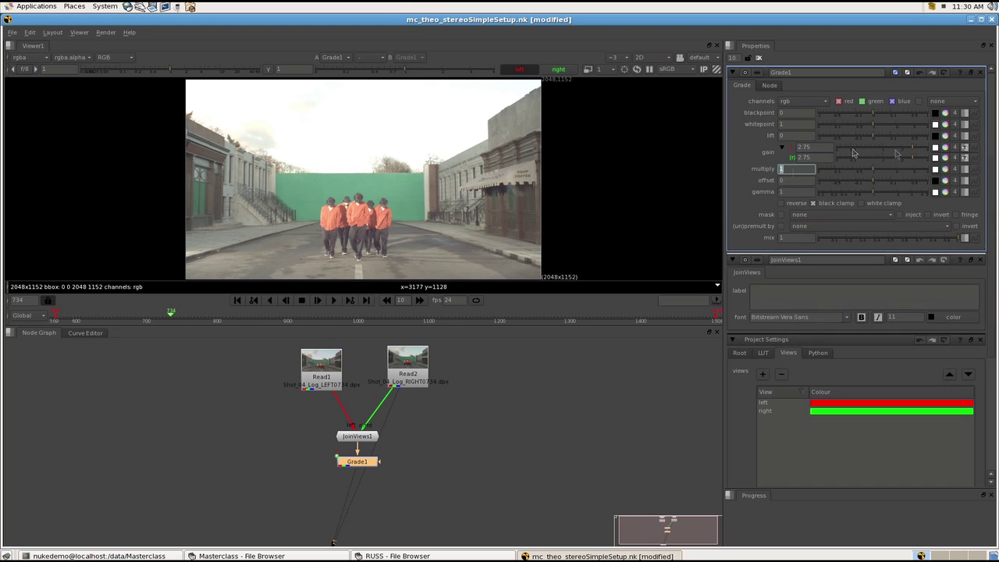
{"action": "left_click_drag", "start_coordinate": [907, 158], "coordinate": [854, 158]}
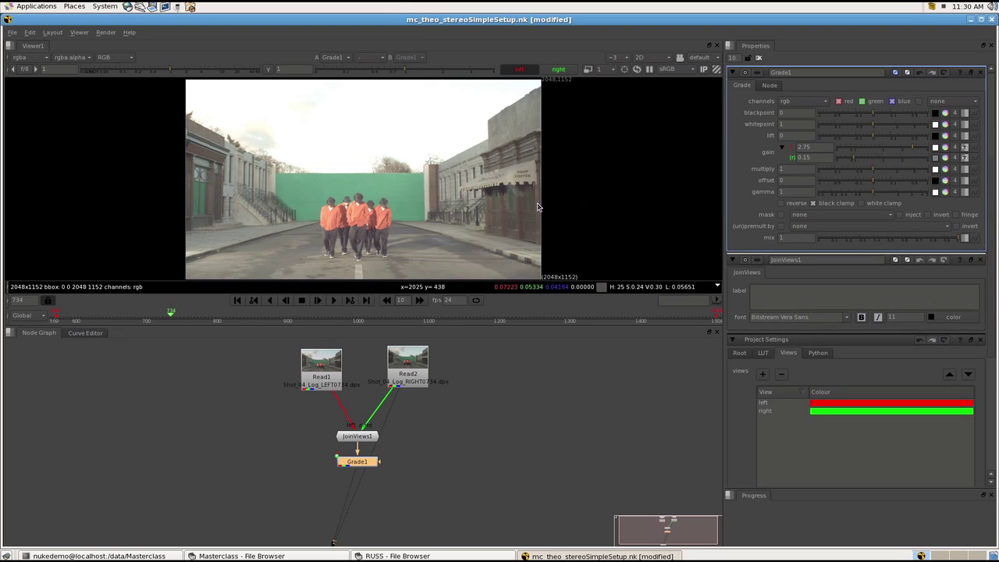
Flip between the left and right views to compare the grades, and delete the Grade node.
{"action": "key", "text": "apostrophe"}
{"action": "key", "text": "semicolon"}
{"action": "key", "text": "apostrophe"}
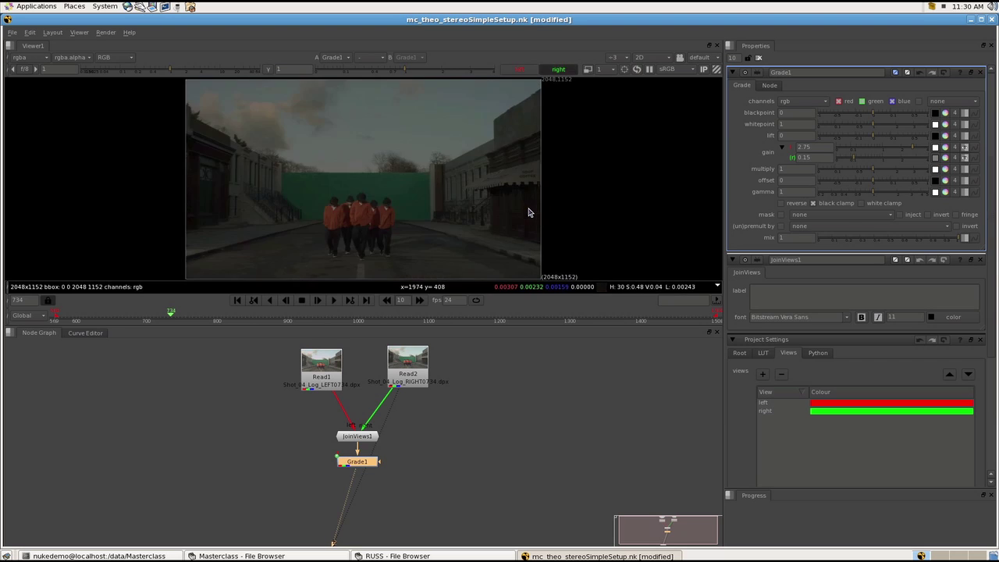
{"action": "key", "text": "semicolon"}
{"action": "key", "text": "apostrophe"}
{"action": "key", "text": "semicolon"}
{"action": "key", "text": "apostrophe"}
{"action": "key", "text": "semicolon"}
{"action": "left_click_drag", "start_coordinate": [352, 460], "coordinate": [355, 462]}
{"action": "key", "text": "Delete"}
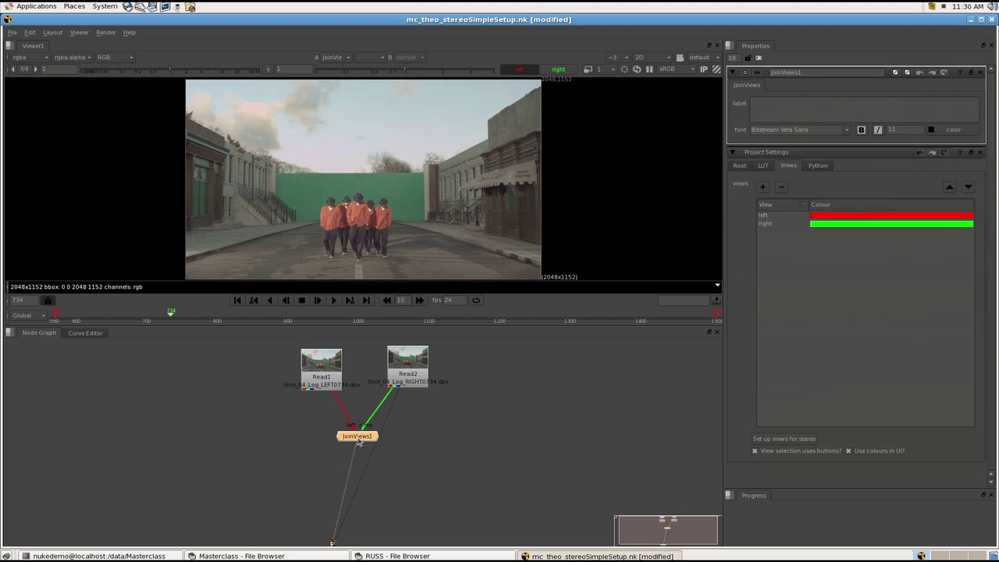
Try out a OneView node after JoinViews1 with its view set to right, and delete it.
{"action": "key", "text": "n"}
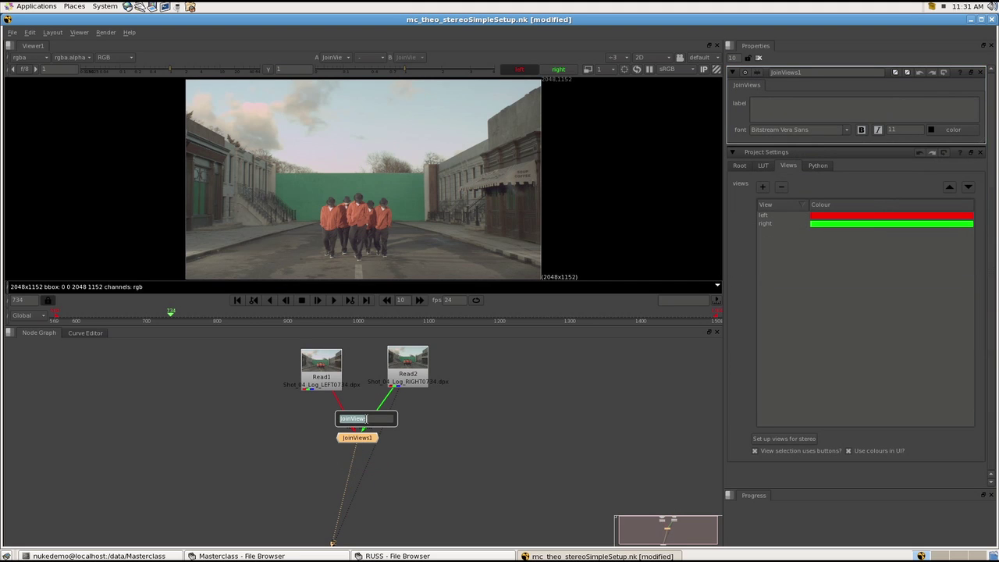
{"action": "type", "text": "OneView"}
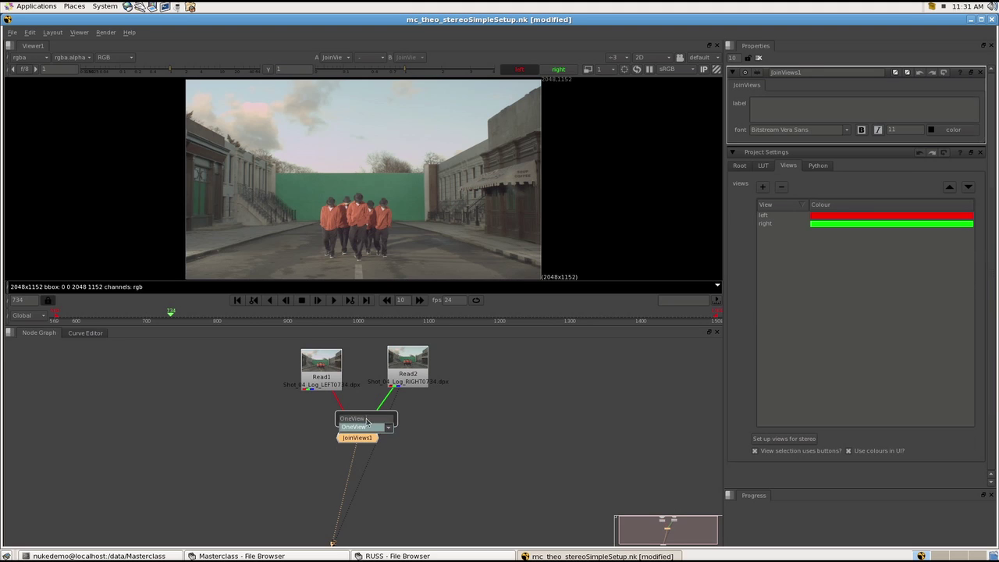
{"action": "key", "text": "Return"}
{"action": "left_click_drag", "start_coordinate": [356, 458], "coordinate": [434, 495]}
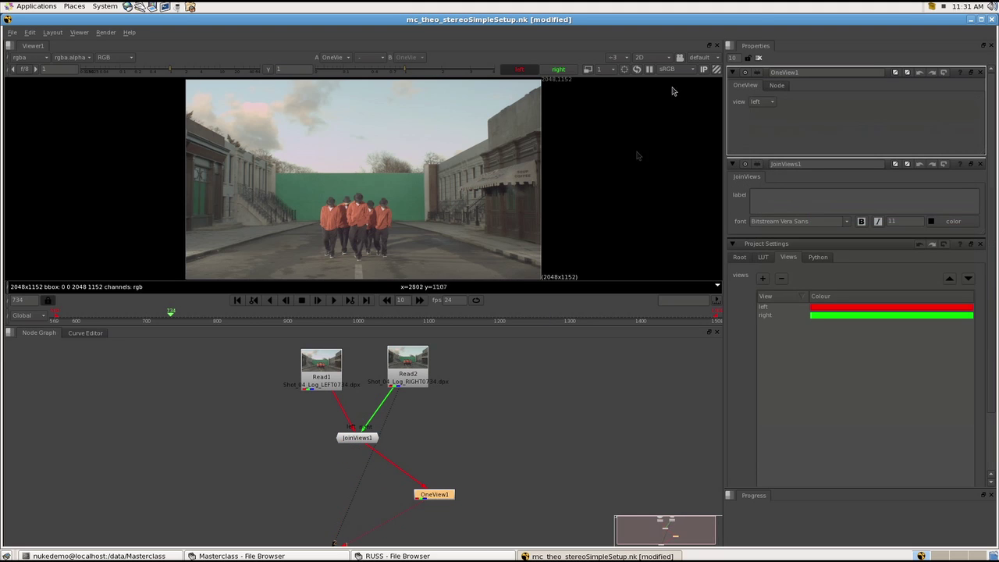
{"action": "left_click", "coordinate": [758, 102]}
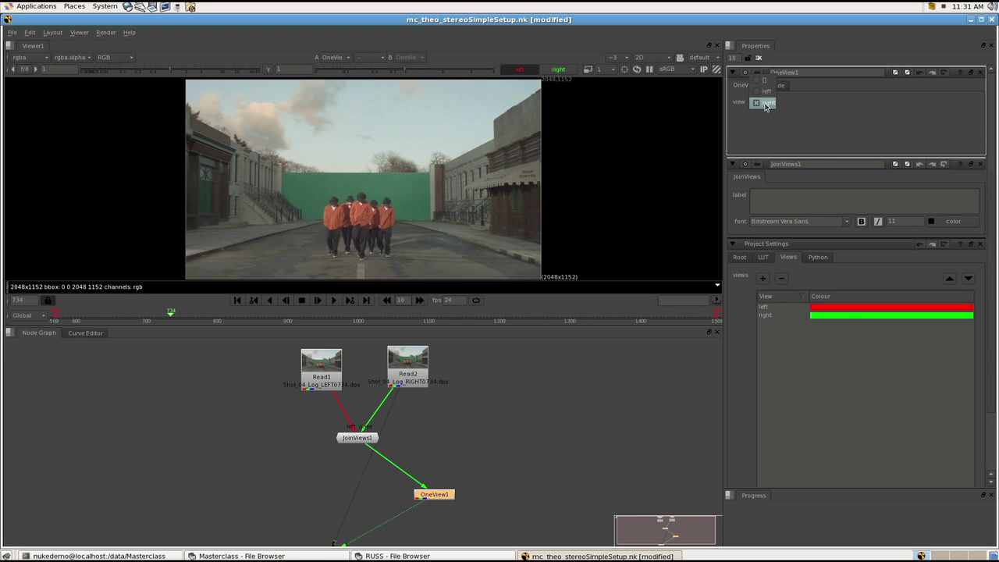
{"action": "left_click", "coordinate": [762, 102]}
{"action": "key", "text": "Delete"}
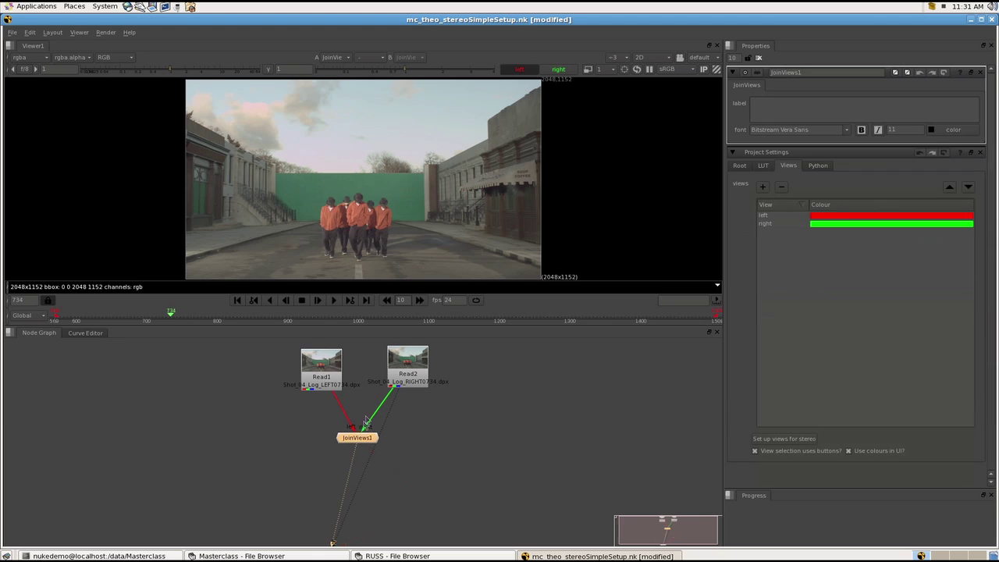
Add a Split and Join setup after JoinViews1.
{"action": "key", "text": "Tab"}
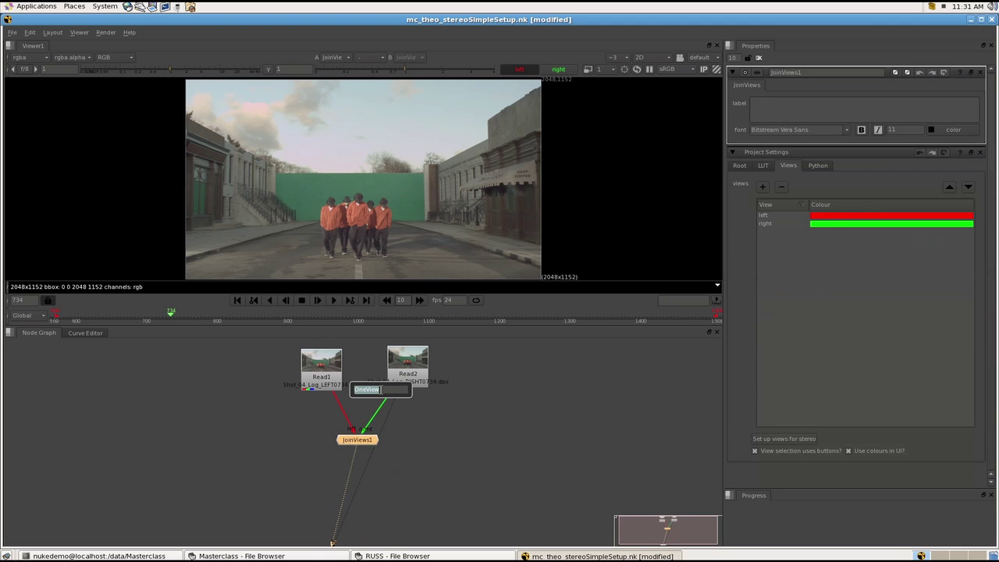
{"action": "type", "text": "spli"}
{"action": "key", "text": "Down"}
{"action": "key", "text": "Down"}
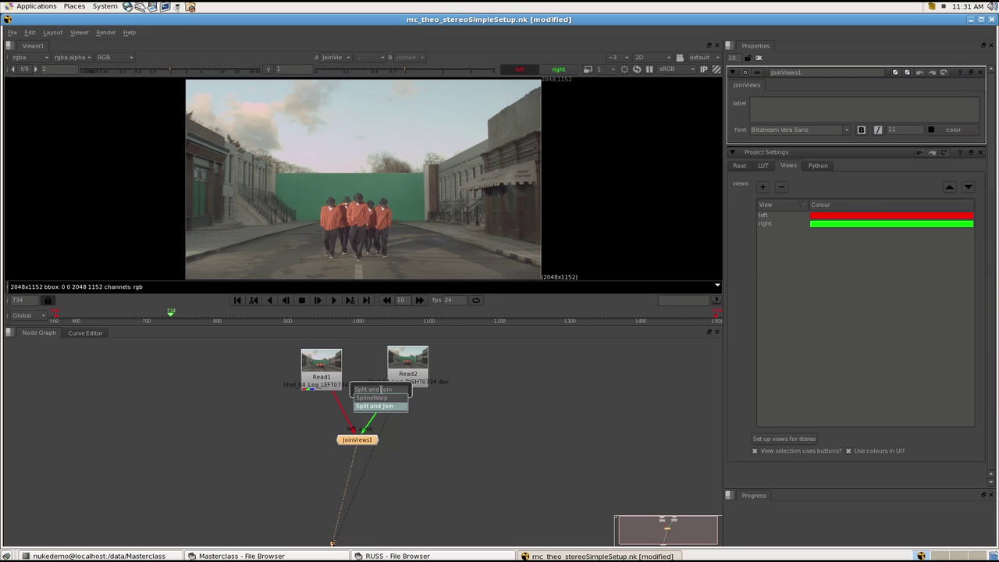
{"action": "key", "text": "Return"}
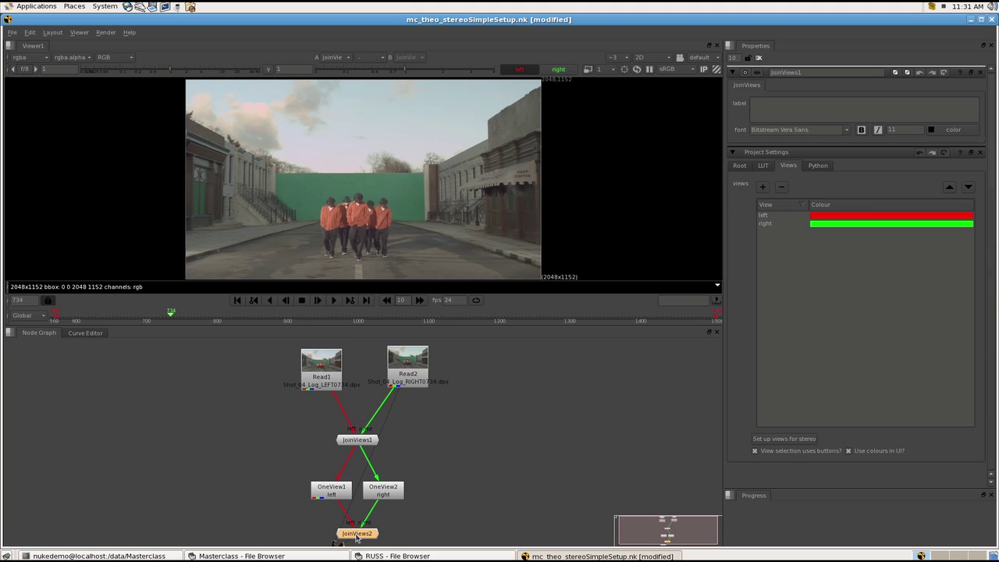
{"action": "middle_click_drag", "start_coordinate": [273, 499], "coordinate": [310, 407]}
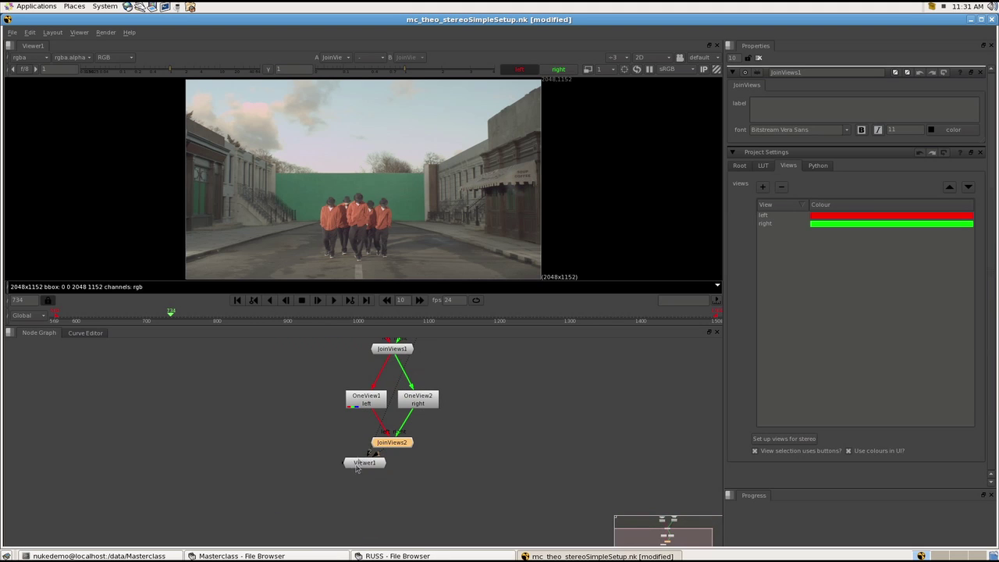
Move the Viewer1 node well below JoinViews2 and slightly adjust the positions of the Read1 and Read2 nodes.
{"action": "left_click_drag", "start_coordinate": [358, 461], "coordinate": [331, 532]}
{"action": "middle_click_drag", "start_coordinate": [344, 366], "coordinate": [332, 494]}
{"action": "left_click_drag", "start_coordinate": [344, 403], "coordinate": [341, 406]}
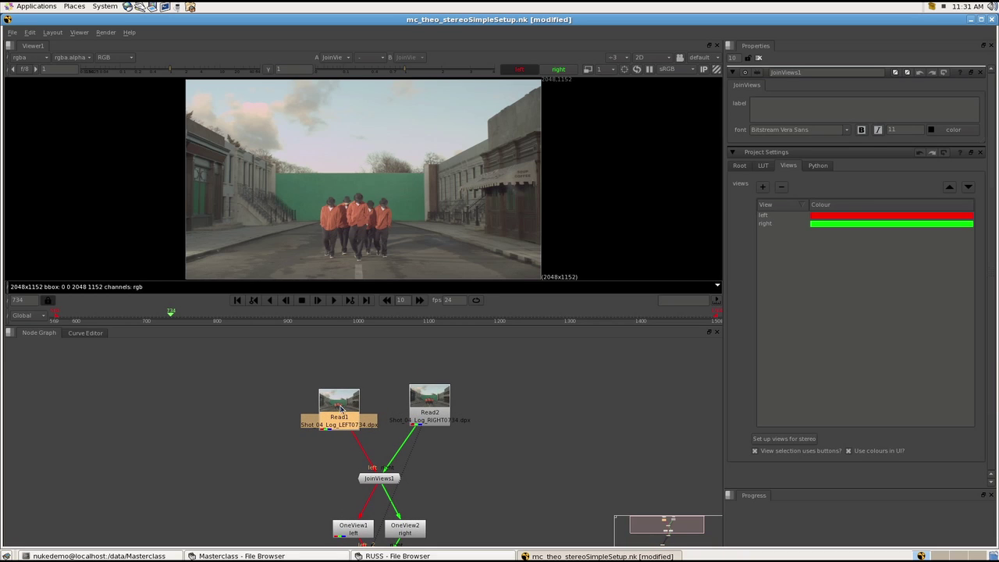
{"action": "left_click_drag", "start_coordinate": [435, 414], "coordinate": [436, 417]}
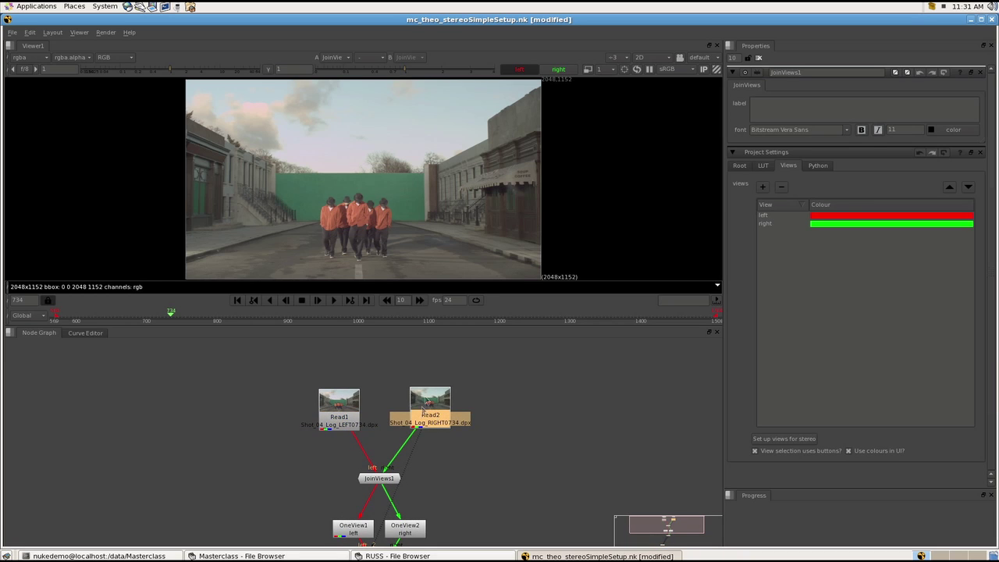
{"action": "middle_click_drag", "start_coordinate": [382, 504], "coordinate": [404, 423]}
{"action": "left_click", "coordinate": [335, 444]}
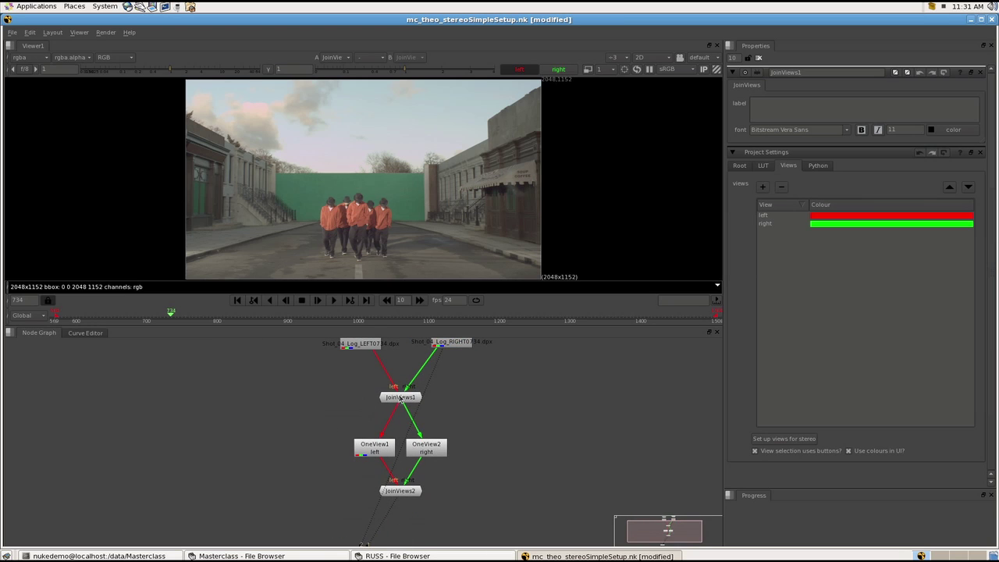
Delete the OneView1 and OneView2 nodes between JoinViews1 and JoinViews2.
{"action": "left_click", "coordinate": [400, 396]}
{"action": "left_click_drag", "start_coordinate": [332, 426], "coordinate": [445, 479]}
{"action": "key", "text": "Delete"}
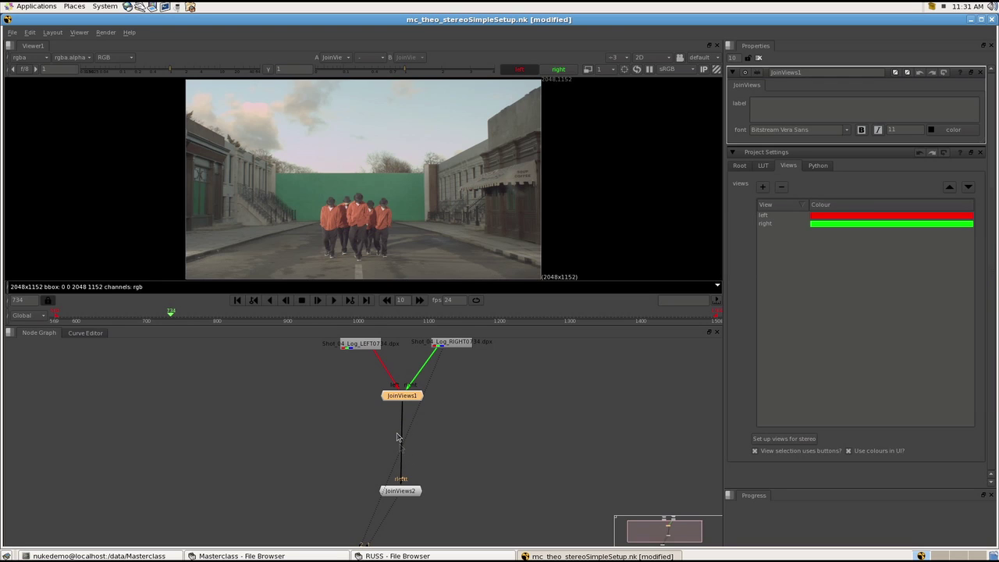
{"action": "left_click", "coordinate": [335, 445]}
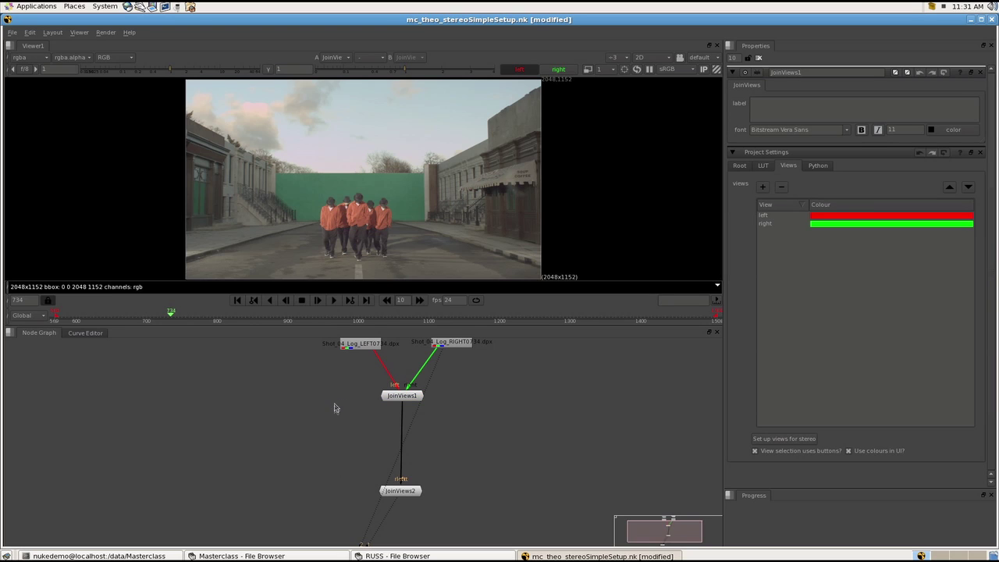
Add a new Split and Join setup after JoinViews1.
{"action": "left_click", "coordinate": [413, 397]}
{"action": "key", "text": "Tab"}
{"action": "type", "text": "spli"}
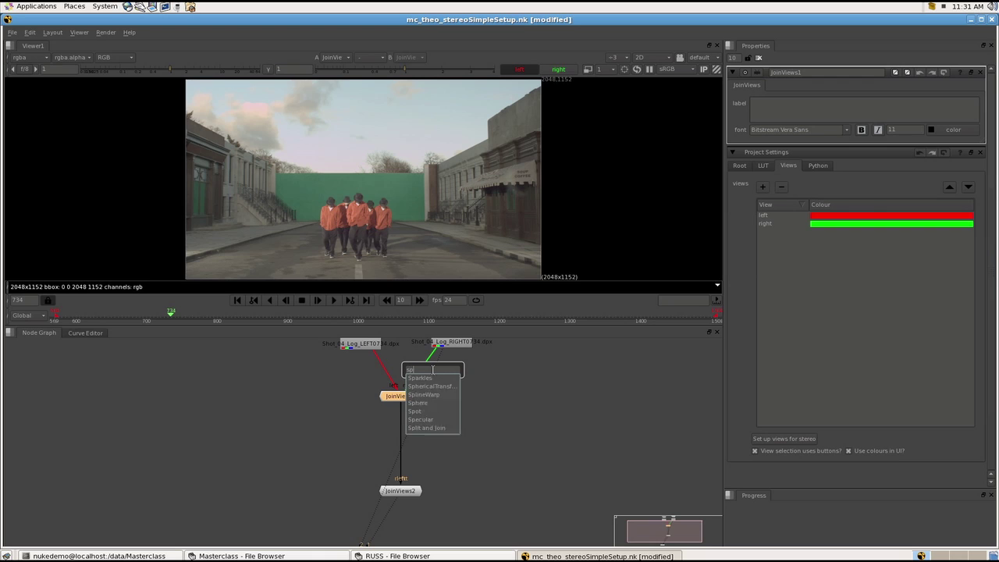
{"action": "left_click", "coordinate": [427, 385]}
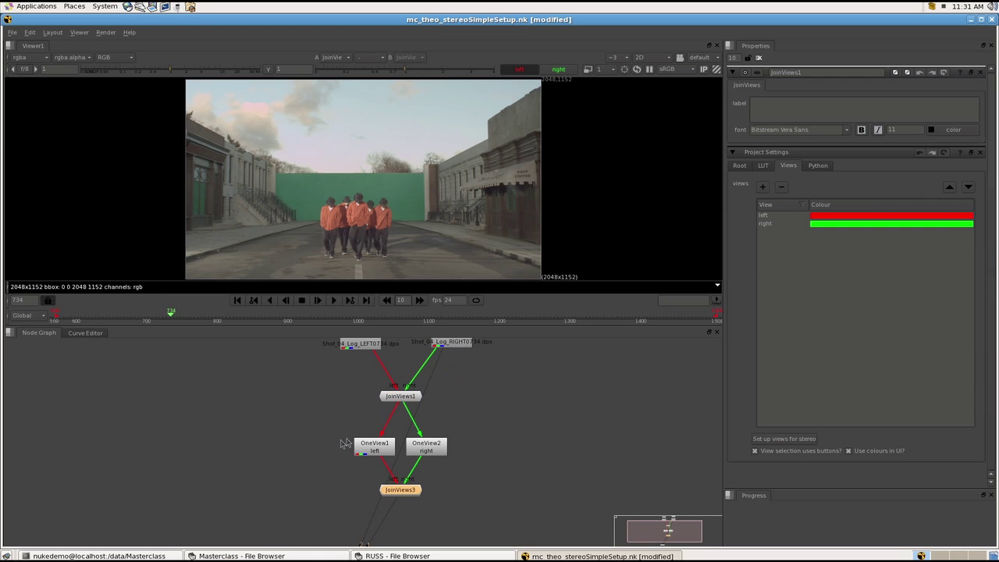
Delete both JoinViews nodes below the OneView nodes, keeping only the split left and right branches.
{"action": "left_click_drag", "start_coordinate": [315, 486], "coordinate": [427, 522]}
{"action": "left_click_drag", "start_coordinate": [402, 487], "coordinate": [452, 488]}
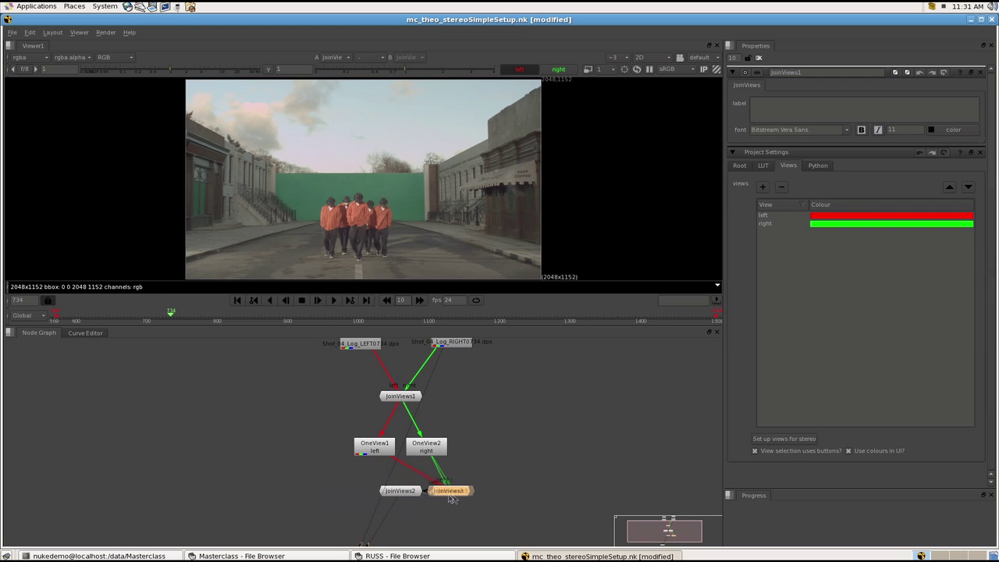
{"action": "key", "text": "Delete"}
{"action": "left_click", "coordinate": [403, 493]}
{"action": "key", "text": "Delete"}
Add a Write node after the right-view OneView2 node and restrict its views to left only.
{"action": "left_click", "coordinate": [426, 446]}
{"action": "key", "text": "w"}
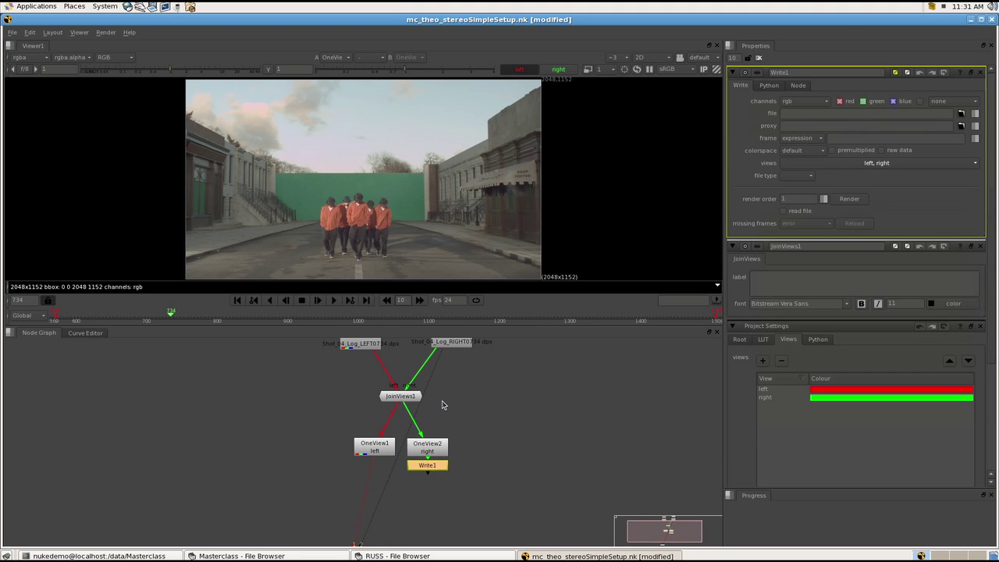
{"action": "left_click", "coordinate": [865, 164]}
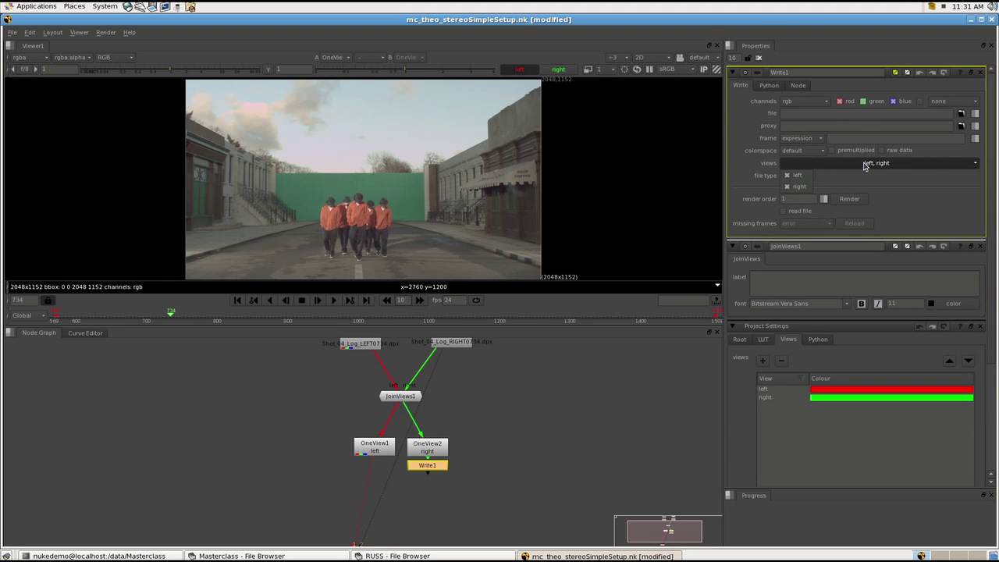
{"action": "left_click", "coordinate": [797, 187]}
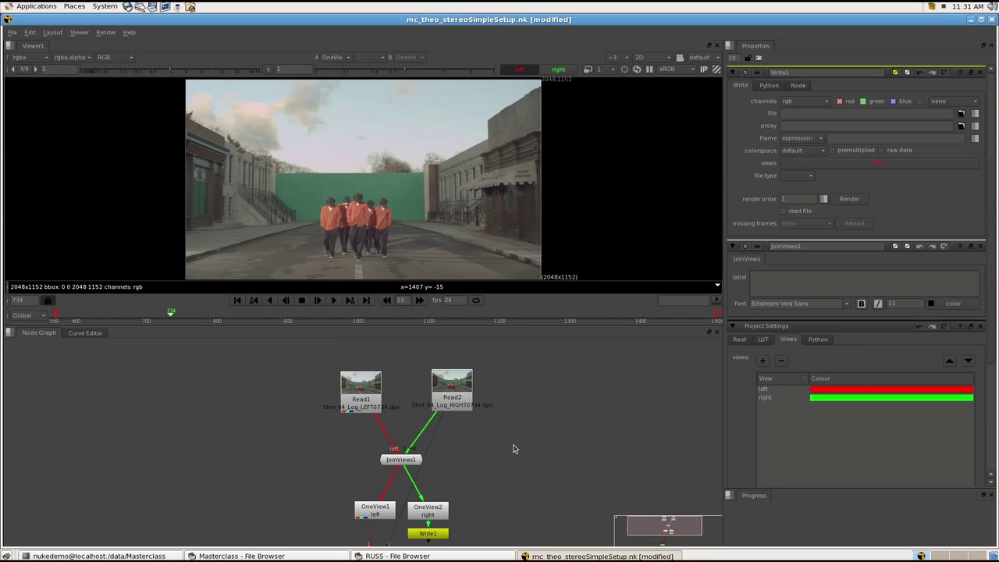
Open the script mc_theo_stereoIssues.nk.
{"action": "scroll", "coordinate": [513, 449], "scroll_direction": "down", "scroll_amount": 2}
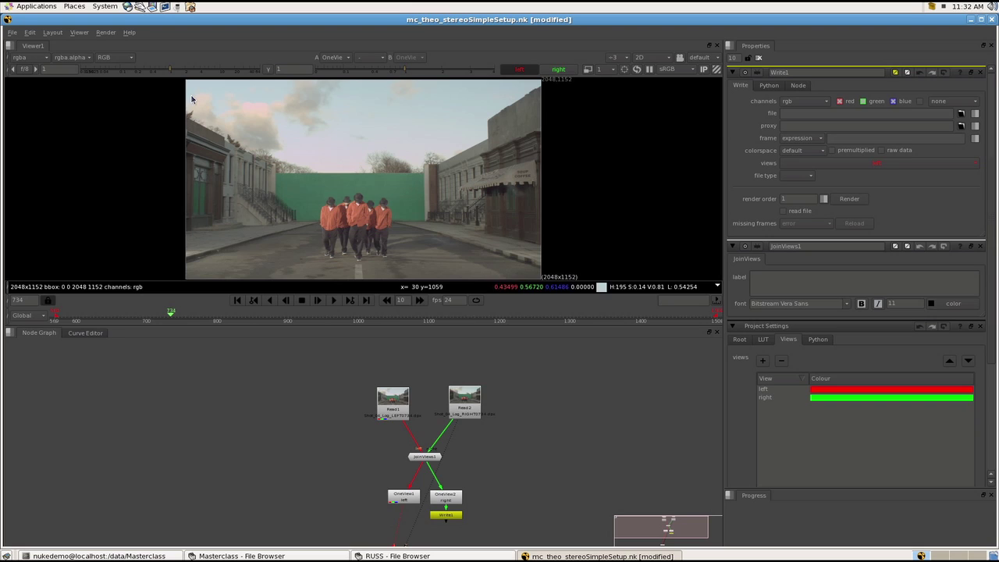
{"action": "middle_click_drag", "start_coordinate": [504, 488], "coordinate": [524, 446]}
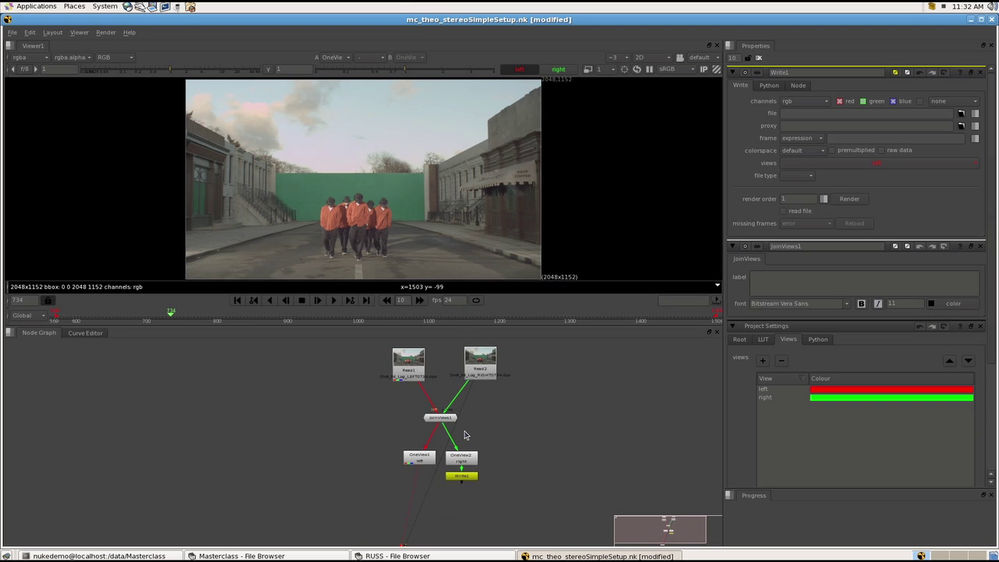
{"action": "left_click", "coordinate": [17, 32]}
{"action": "left_click", "coordinate": [24, 60]}
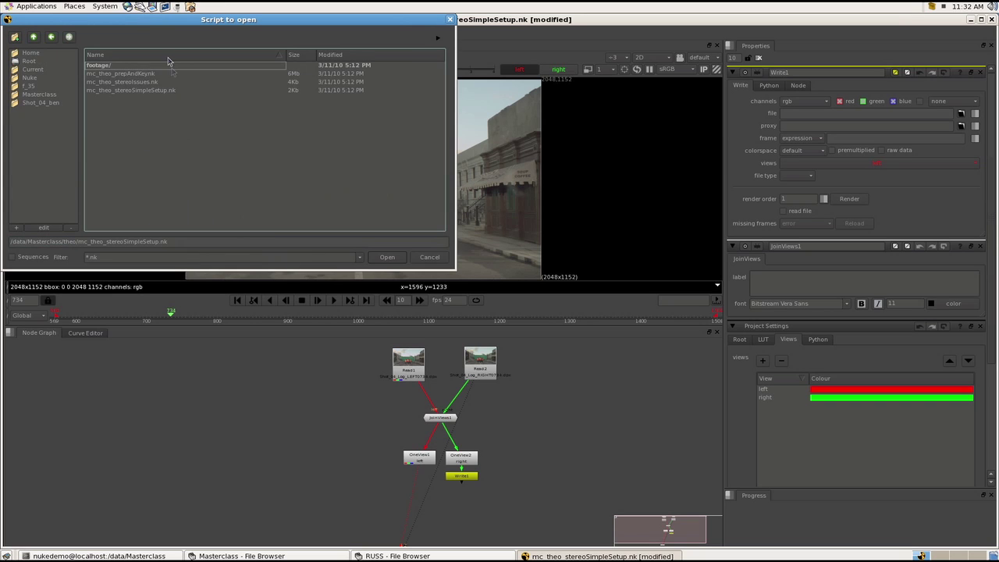
{"action": "left_click", "coordinate": [133, 84]}
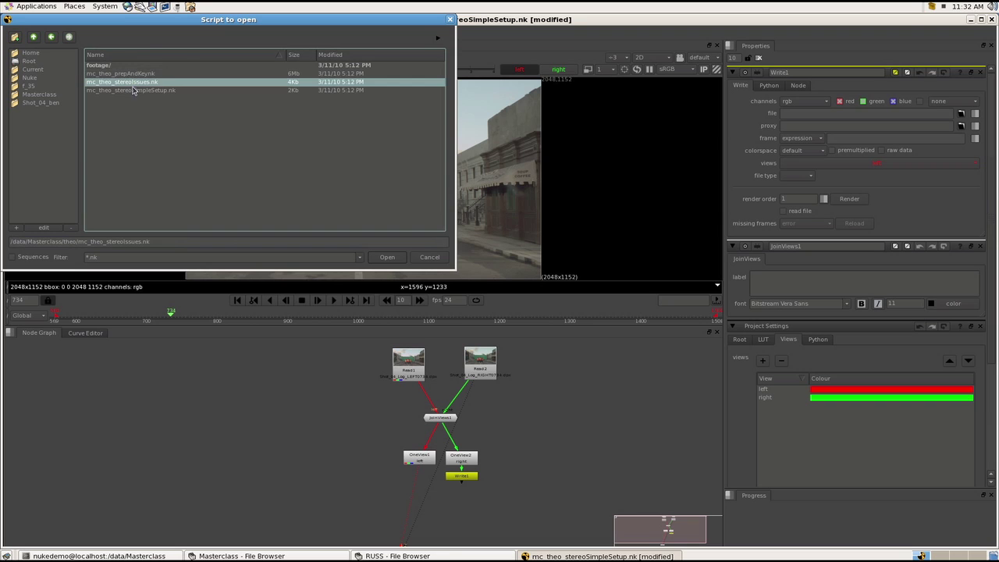
{"action": "left_click", "coordinate": [387, 257]}
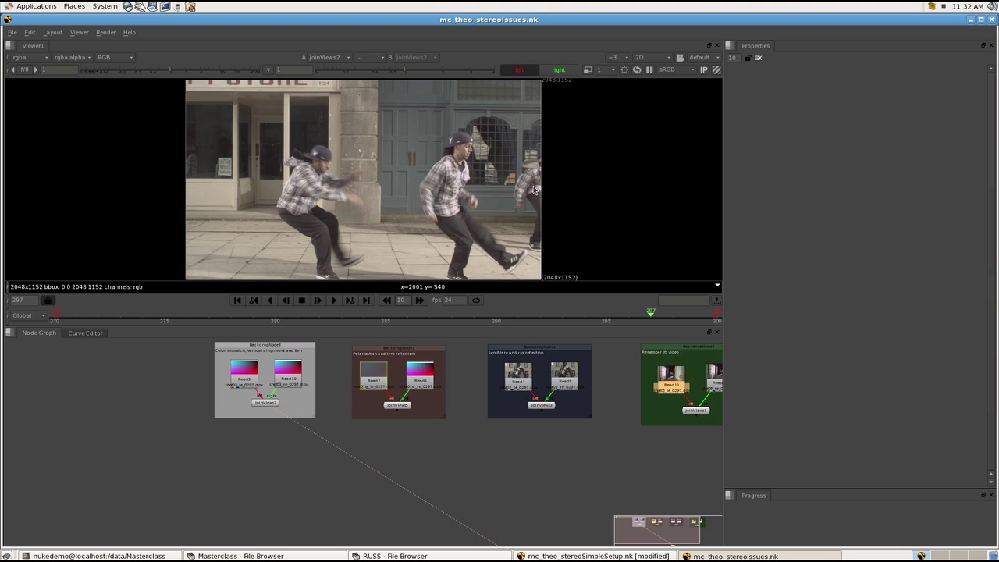
Compare the left and right views of the JoinViews2 shot for colour mismatch by flipping repeatedly between them.
{"action": "middle_click_drag", "start_coordinate": [553, 453], "coordinate": [448, 475]}
{"action": "scroll", "coordinate": [471, 461], "scroll_direction": "down", "scroll_amount": 1}
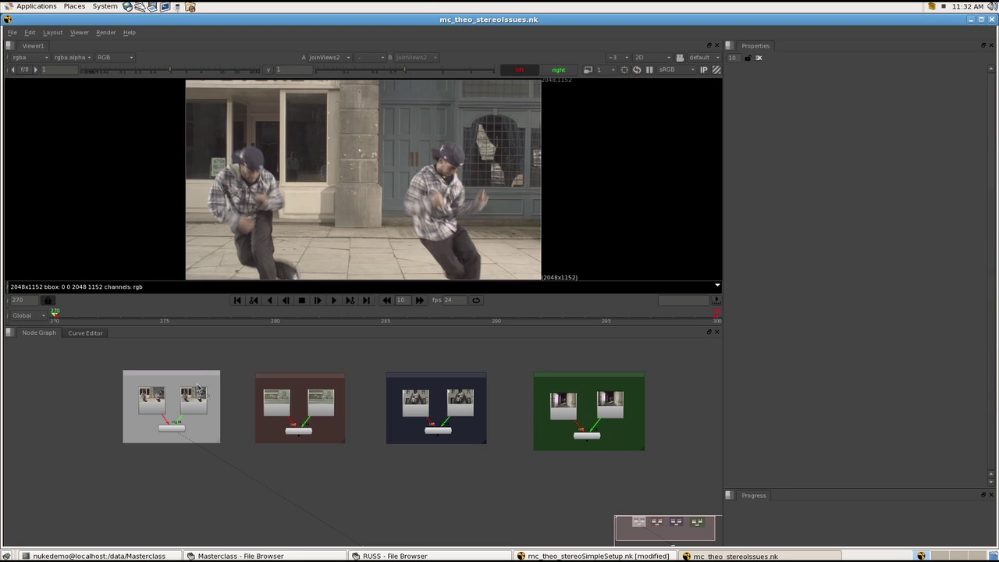
{"action": "scroll", "coordinate": [203, 374], "scroll_direction": "up", "scroll_amount": 4}
{"action": "middle_click_drag", "start_coordinate": [232, 372], "coordinate": [301, 359]}
{"action": "middle_click_drag", "start_coordinate": [180, 352], "coordinate": [186, 357]}
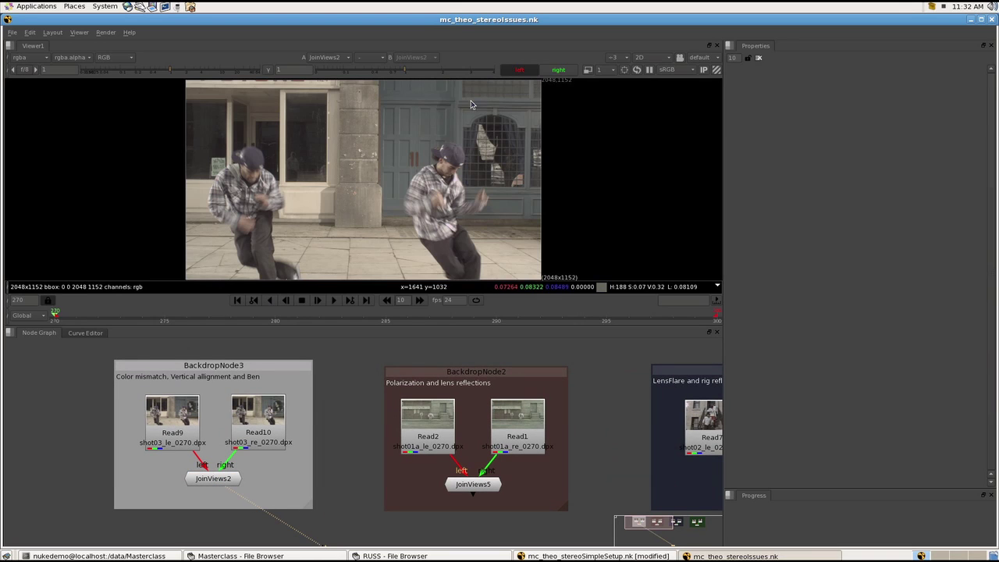
{"action": "middle_click_drag", "start_coordinate": [443, 114], "coordinate": [445, 119]}
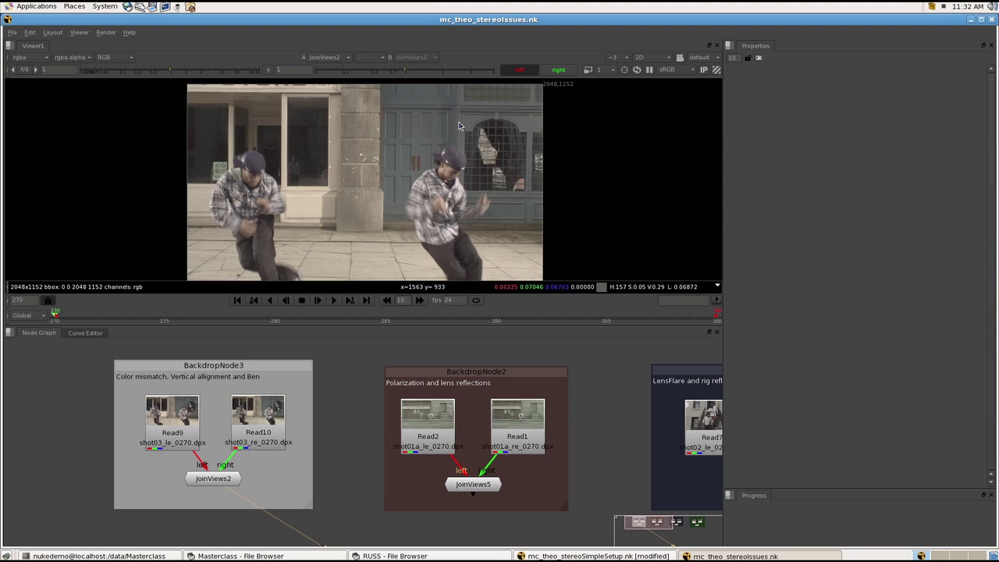
{"action": "key", "text": "apostrophe"}
{"action": "key", "text": "semicolon"}
{"action": "key", "text": "apostrophe"}
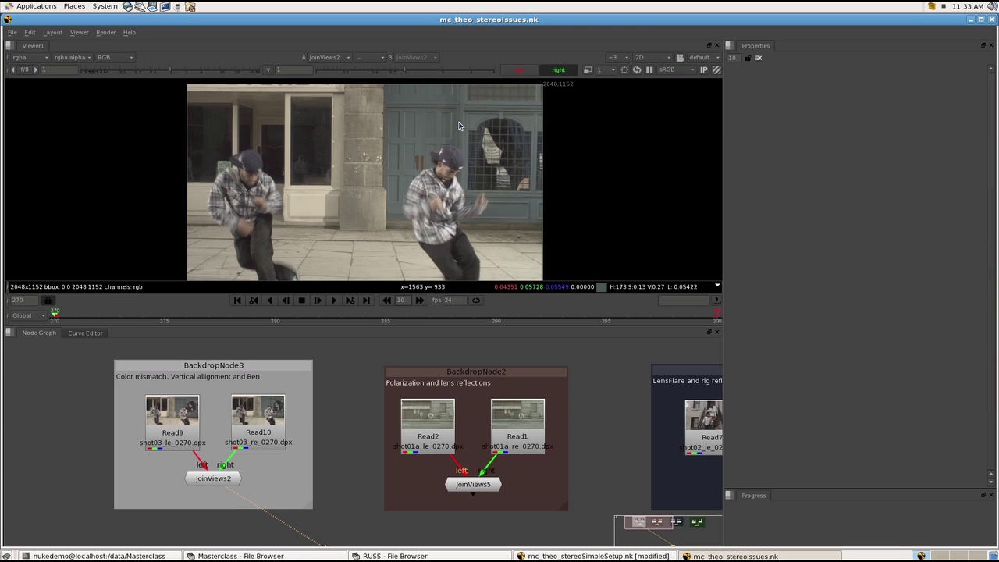
{"action": "key", "text": "semicolon"}
{"action": "key", "text": "apostrophe"}
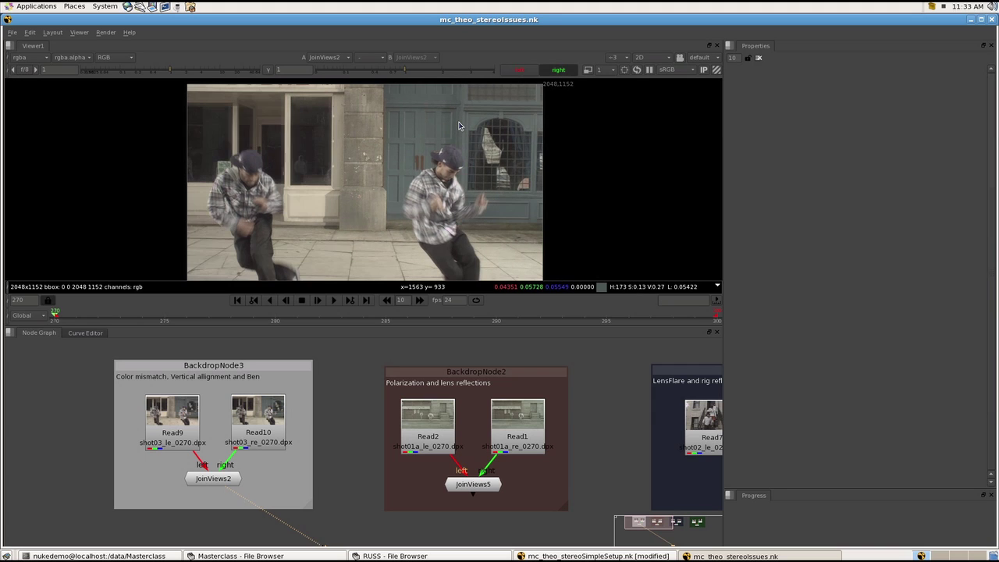
{"action": "key", "text": "semicolon"}
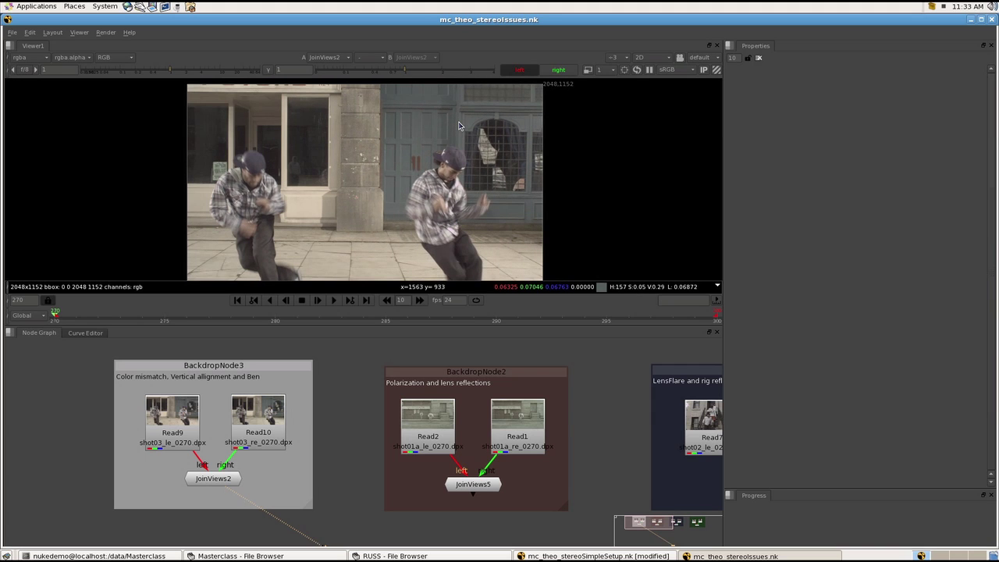
{"action": "key", "text": "apostrophe"}
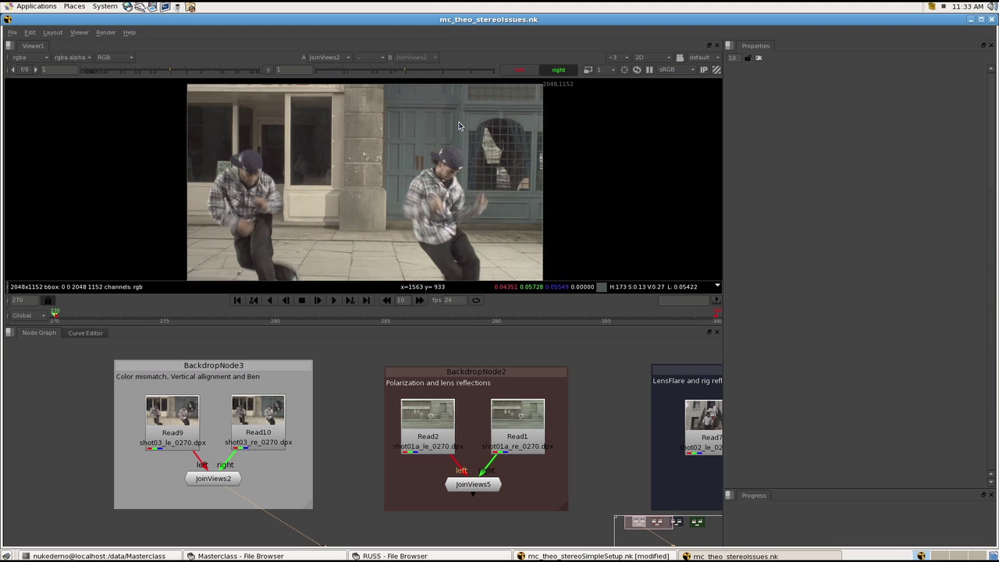
{"action": "key", "text": "semicolon"}
{"action": "key", "text": "apostrophe"}
{"action": "key", "text": "semicolon"}
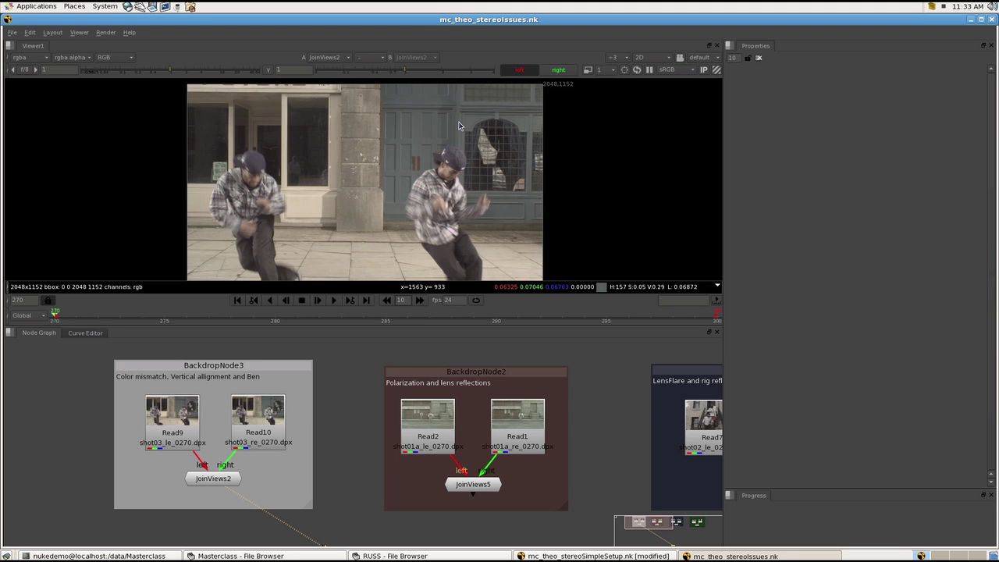
{"action": "key", "text": "apostrophe"}
{"action": "key", "text": "semicolon"}
{"action": "key", "text": "apostrophe"}
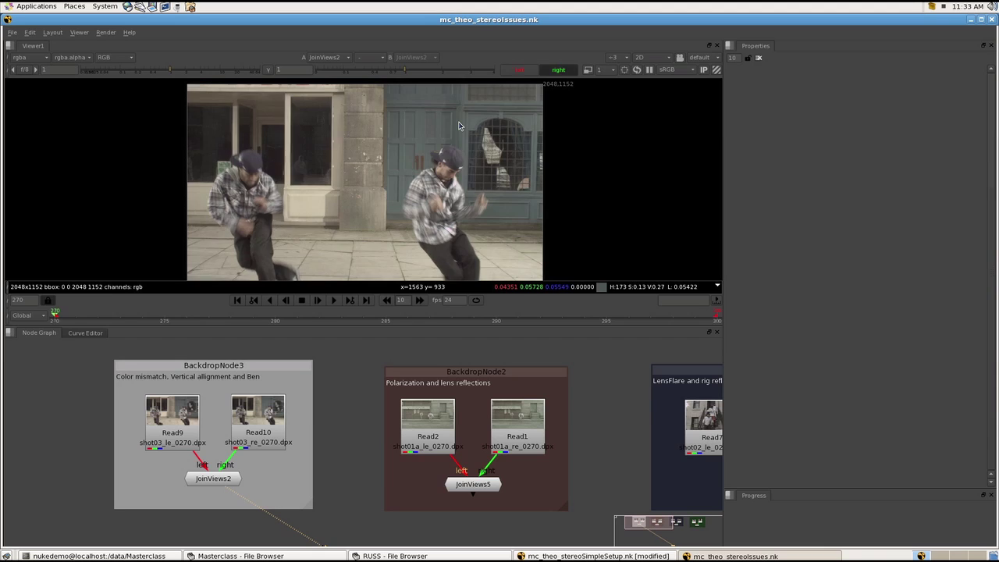
{"action": "key", "text": "semicolon"}
{"action": "key", "text": "apostrophe"}
{"action": "key", "text": "apostrophe"}
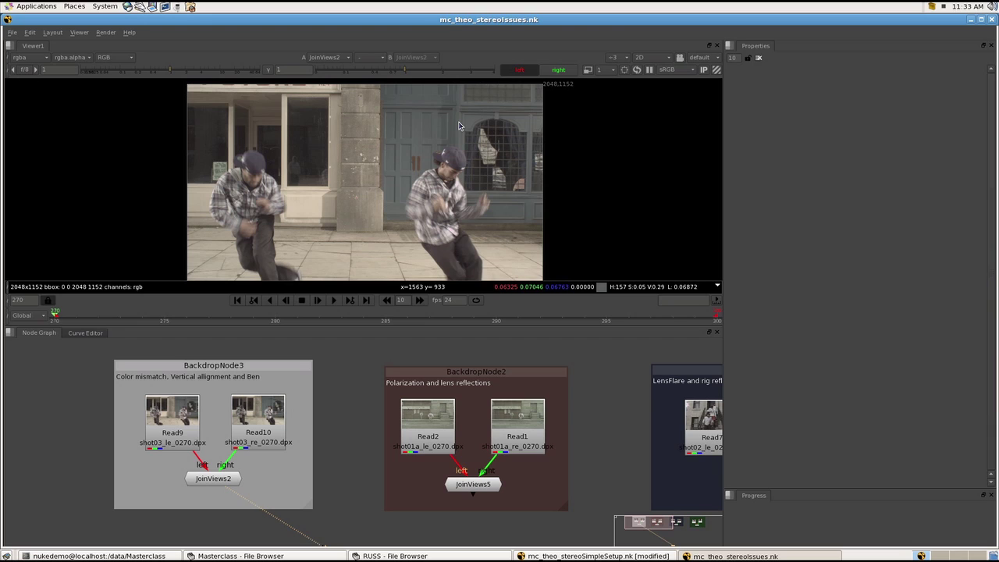
{"action": "key", "text": "apostrophe"}
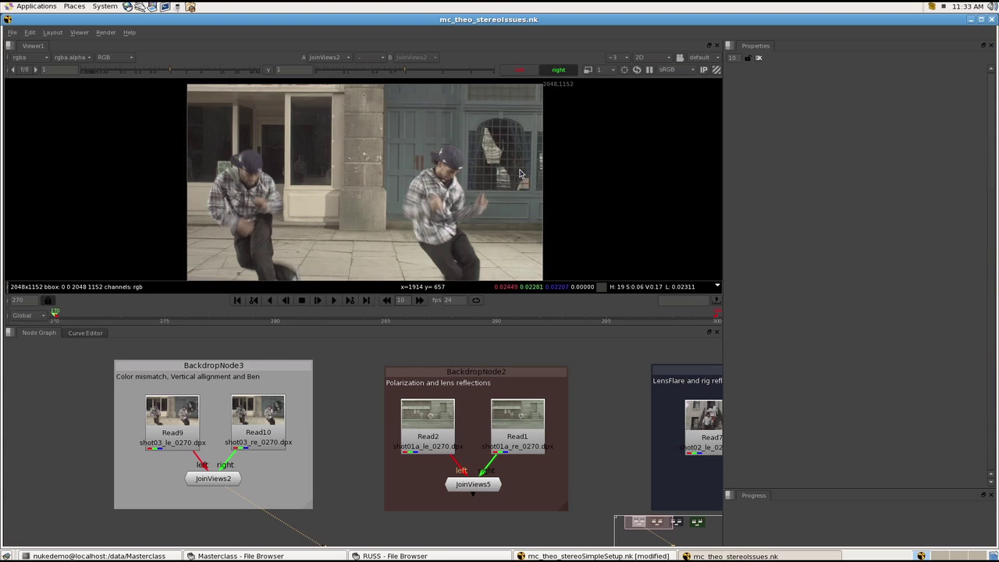
Compare the left and right views of the whole JoinViews2 frame in an enlarged viewer, and restore the layout.
{"action": "key", "text": "space"}
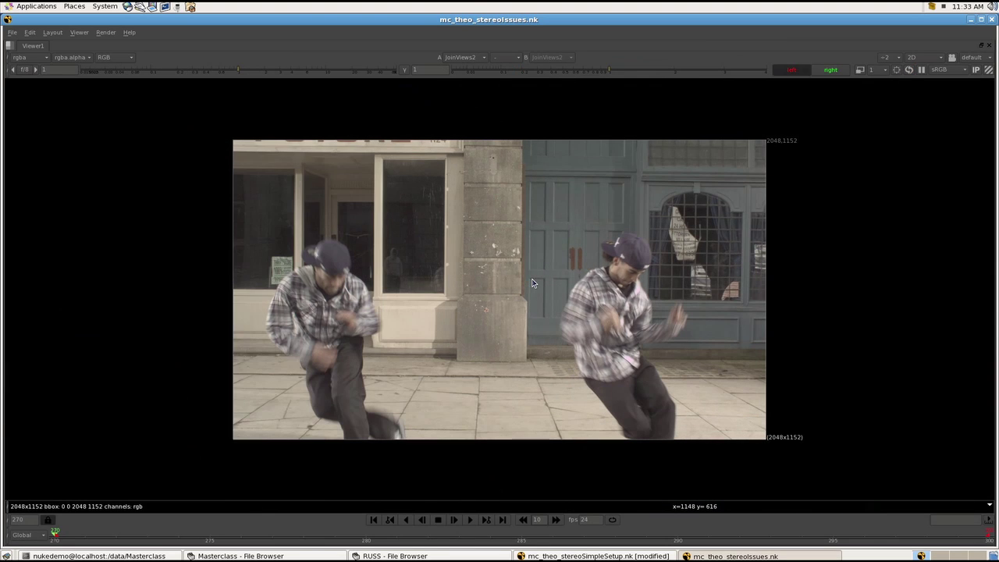
{"action": "key", "text": "apostrophe"}
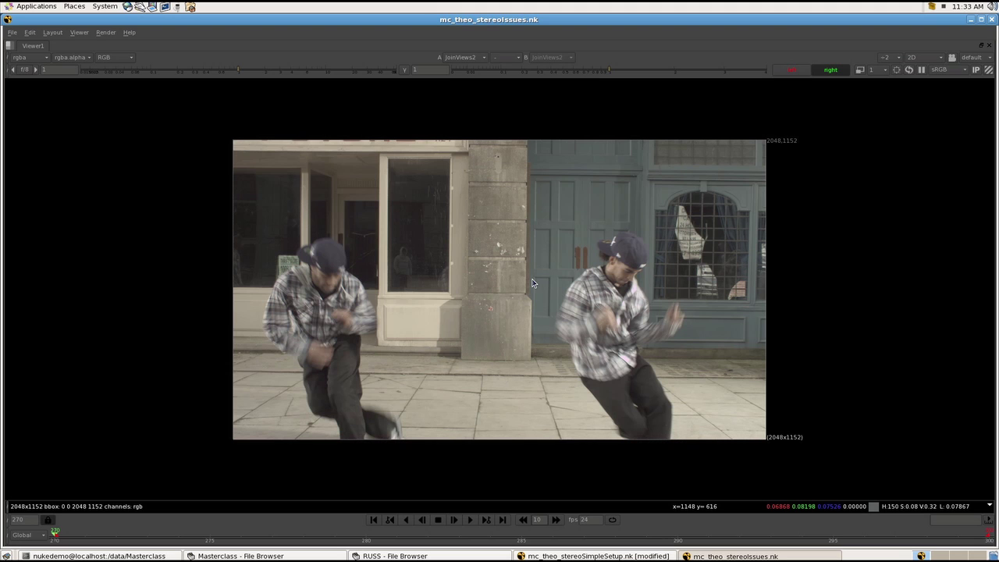
{"action": "key", "text": "semicolon"}
{"action": "key", "text": "apostrophe"}
{"action": "key", "text": "semicolon"}
{"action": "key", "text": "space"}
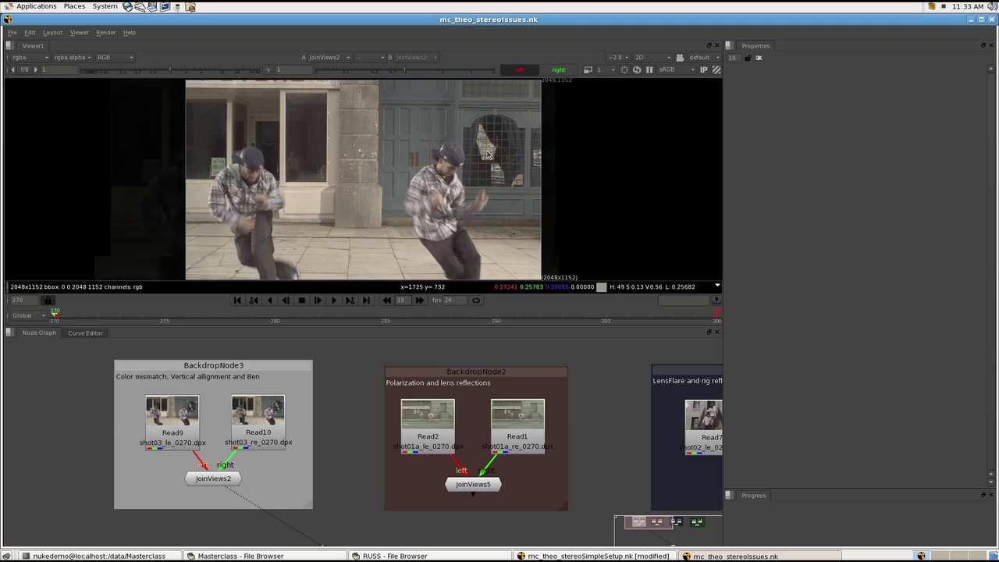
Check the vertical alignment between both views close up around the barred window and door in the enlarged viewer.
{"action": "scroll", "coordinate": [529, 163], "scroll_direction": "up", "scroll_amount": 6}
{"action": "middle_click_drag", "start_coordinate": [530, 206], "coordinate": [543, 185]}
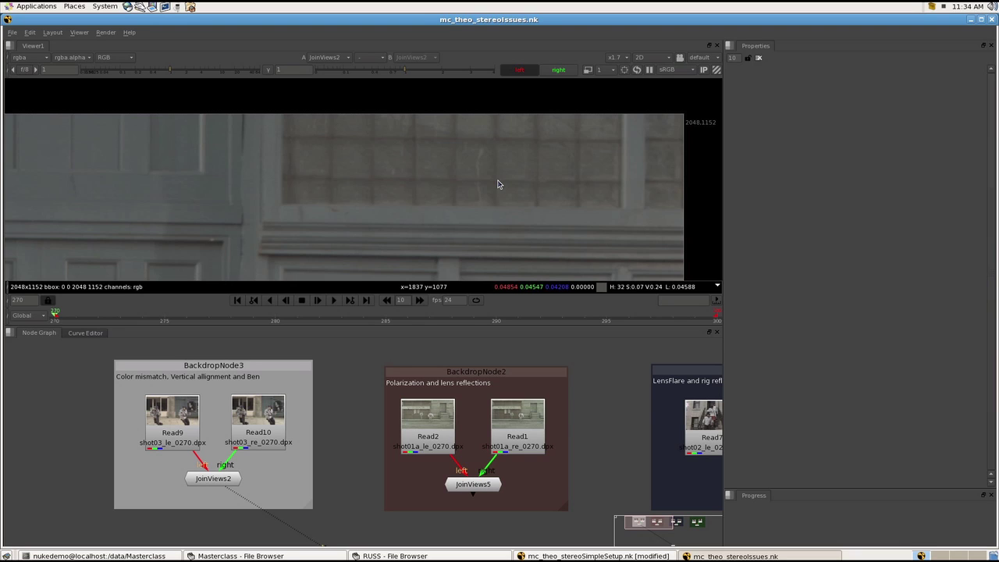
{"action": "key", "text": "space"}
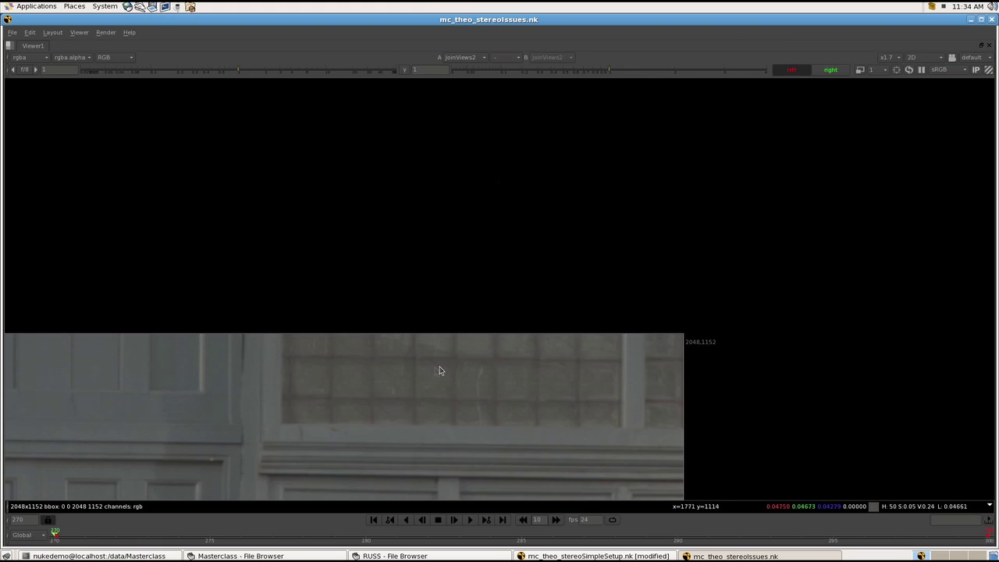
{"action": "middle_click_drag", "start_coordinate": [440, 366], "coordinate": [576, 174]}
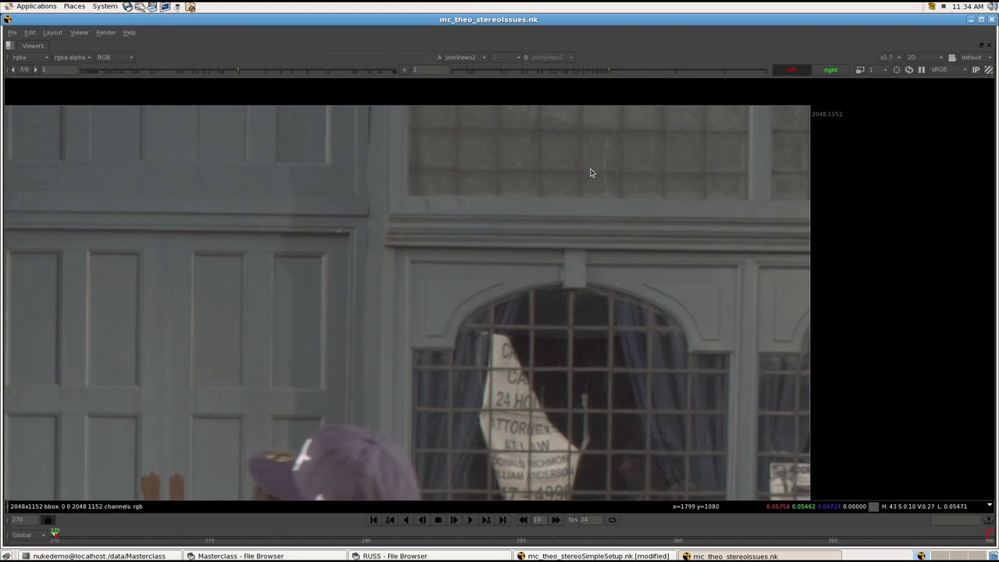
{"action": "key", "text": "apostrophe"}
{"action": "key", "text": "semicolon"}
{"action": "key", "text": "apostrophe"}
{"action": "key", "text": "semicolon"}
{"action": "key", "text": "apostrophe"}
{"action": "key", "text": "semicolon"}
{"action": "key", "text": "apostrophe"}
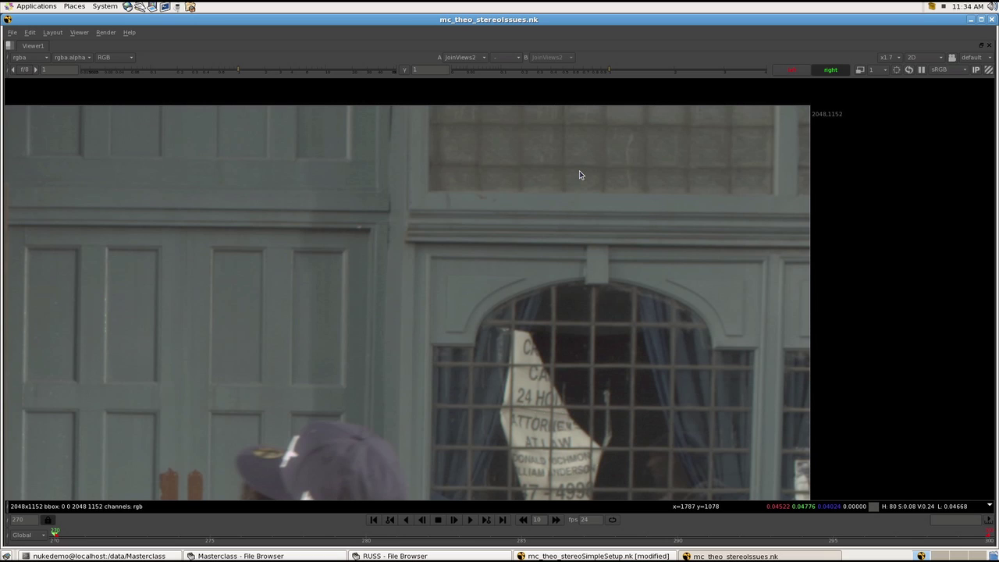
{"action": "key", "text": "space"}
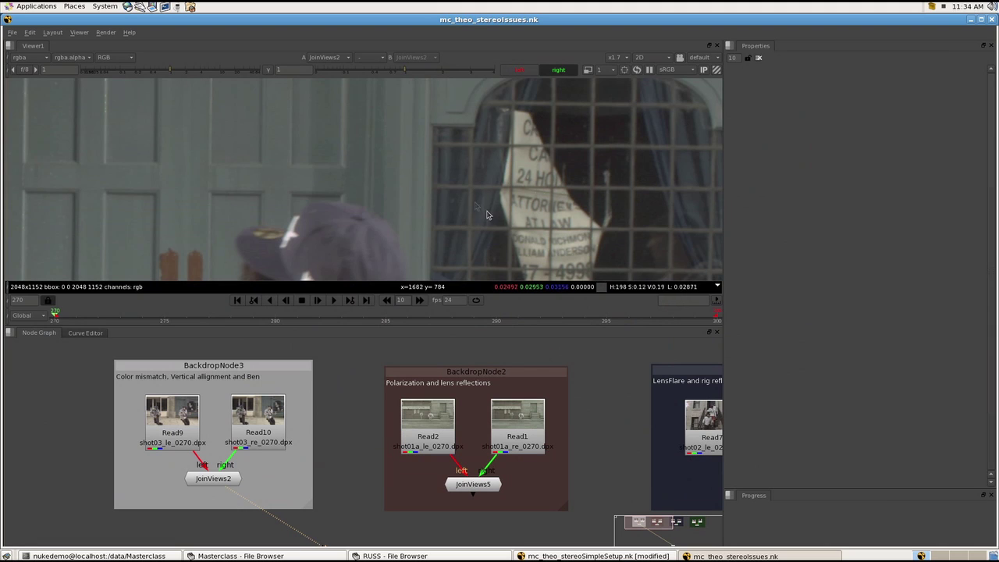
Fit the whole JoinViews2 frame in the viewer and play the shot briefly.
{"action": "key", "text": "f"}
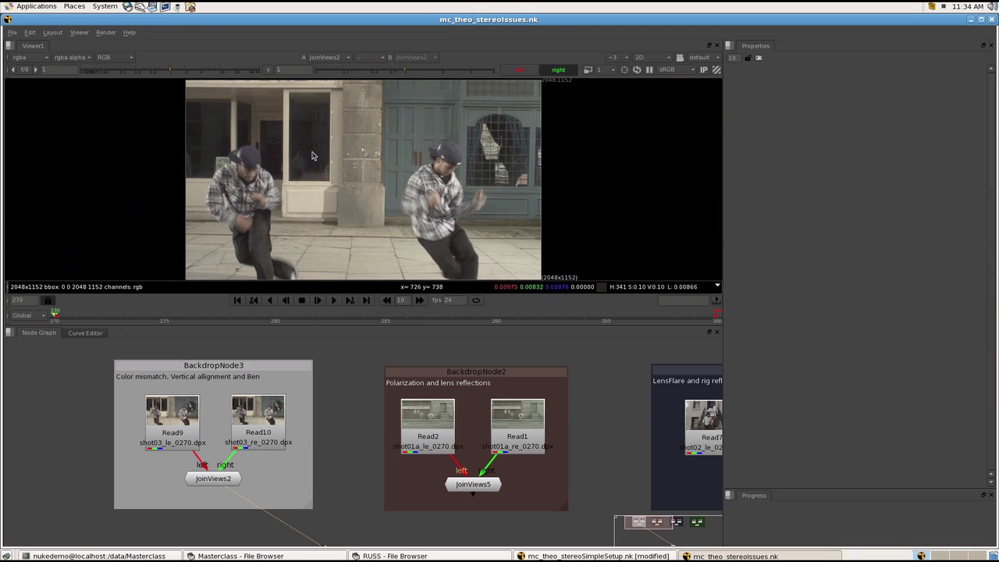
{"action": "left_click", "coordinate": [333, 300]}
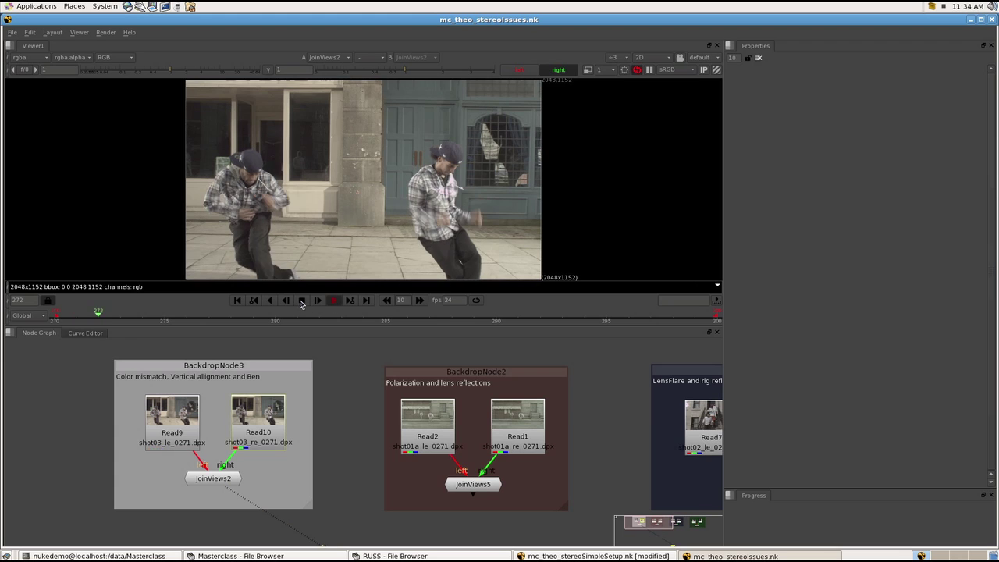
{"action": "left_click", "coordinate": [302, 301]}
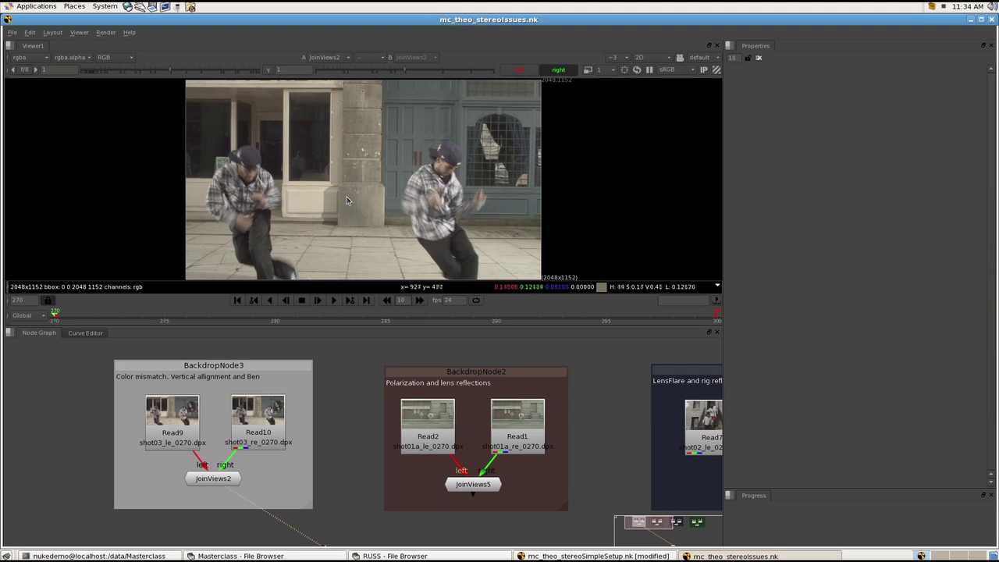
Examine the dark window behind the dancers close up in an enlarged viewer with the viewer gamma raised to 1.92.
{"action": "scroll", "coordinate": [306, 154], "scroll_direction": "up", "scroll_amount": 1}
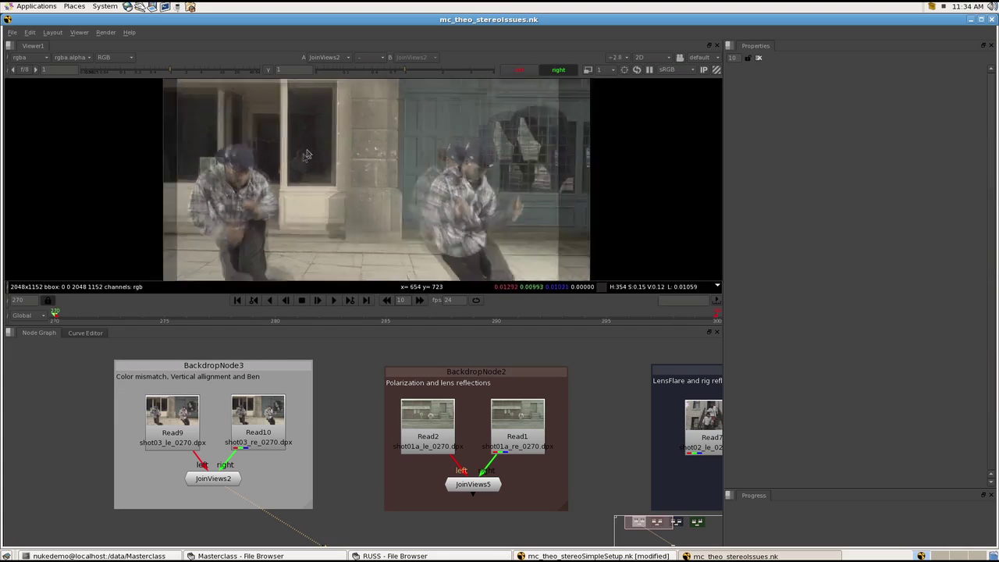
{"action": "scroll", "coordinate": [306, 154], "scroll_direction": "up", "scroll_amount": 8}
{"action": "key", "text": "space"}
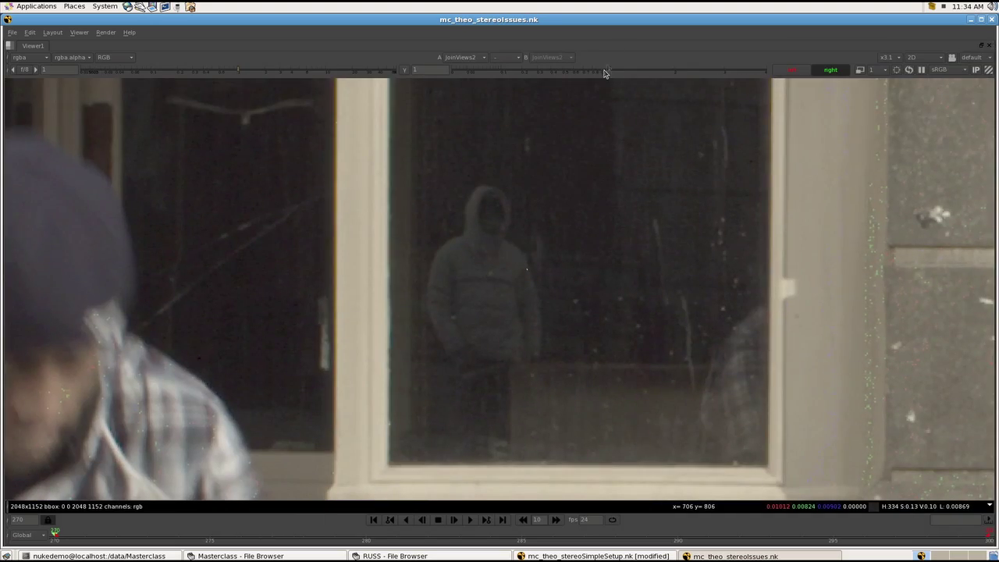
{"action": "left_click_drag", "start_coordinate": [603, 73], "coordinate": [669, 72]}
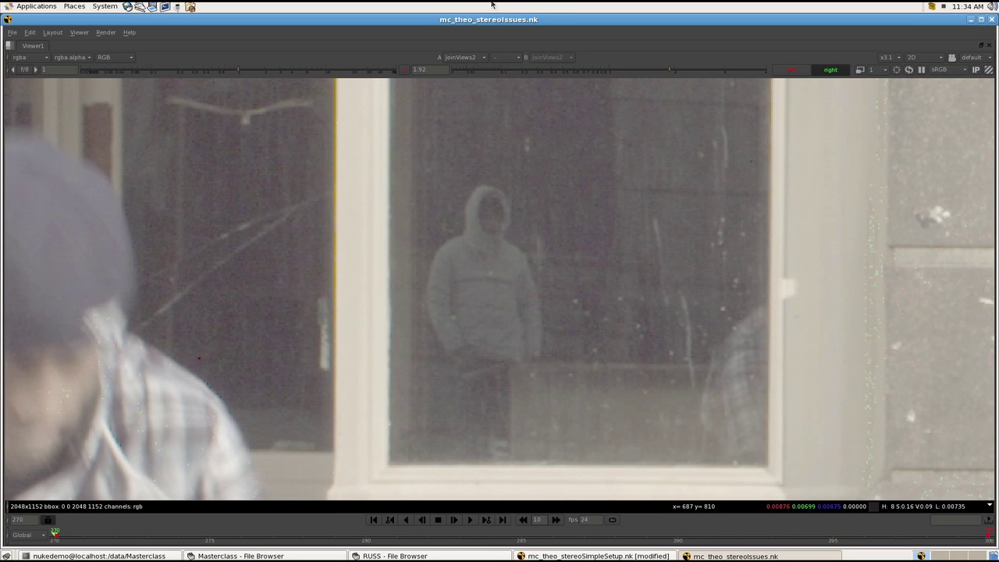
Reset the viewer gamma to 1 and restore the normal layout.
{"action": "left_click", "coordinate": [404, 71]}
{"action": "scroll", "coordinate": [361, 332], "scroll_direction": "down", "scroll_amount": 8}
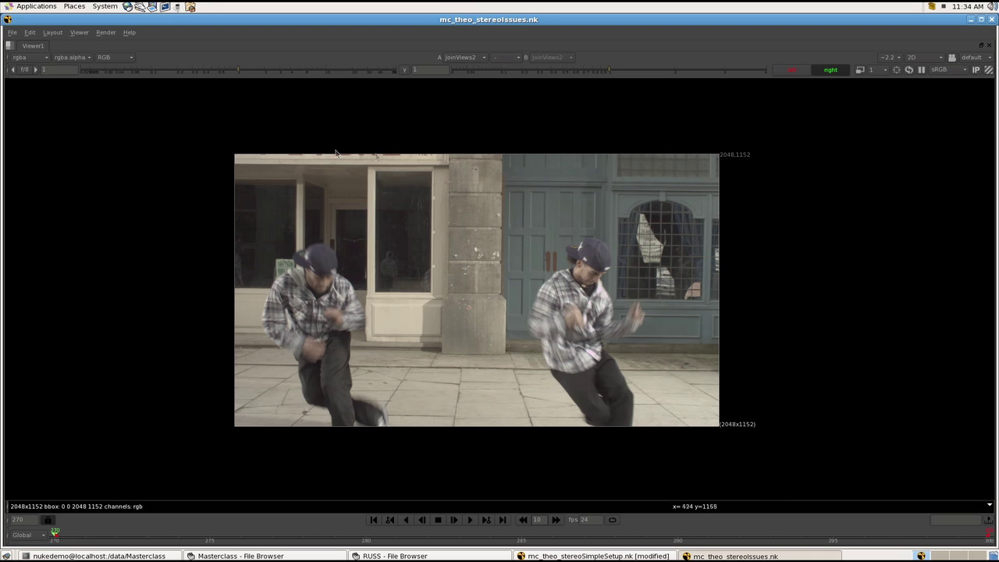
{"action": "scroll", "coordinate": [376, 277], "scroll_direction": "up", "scroll_amount": 5}
{"action": "key", "text": "space"}
{"action": "scroll", "coordinate": [392, 125], "scroll_direction": "down", "scroll_amount": 5}
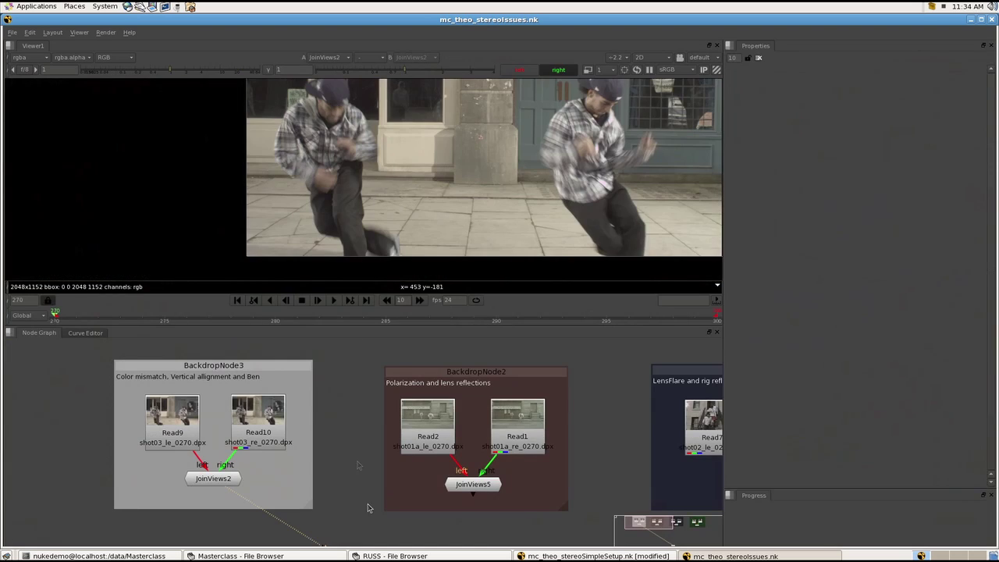
Display the JoinViews5 shot from the polarization and lens reflections backdrop, and make the viewer pane taller.
{"action": "middle_click_drag", "start_coordinate": [361, 466], "coordinate": [311, 456]}
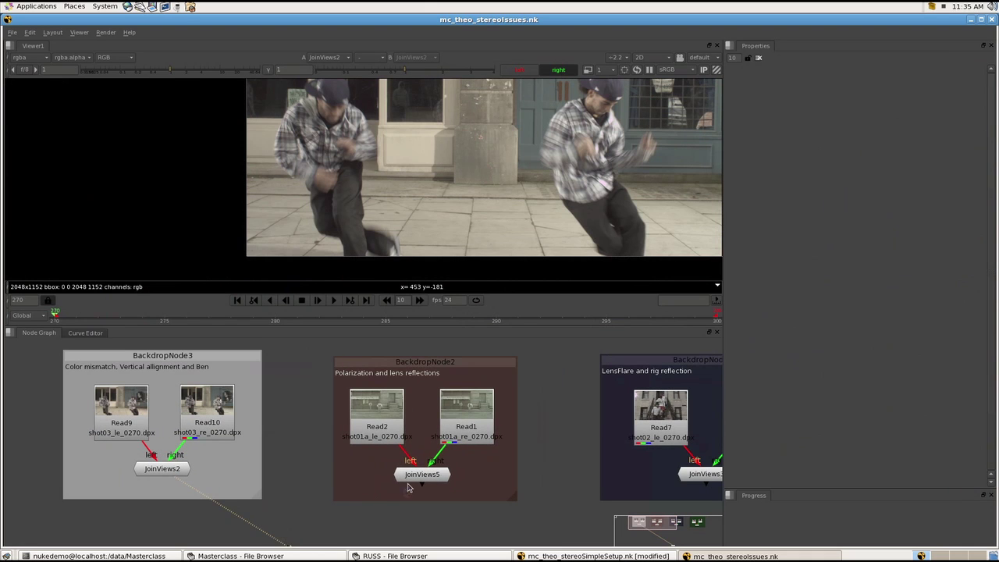
{"action": "left_click", "coordinate": [423, 474]}
{"action": "key", "text": "1"}
{"action": "middle_click_drag", "start_coordinate": [439, 231], "coordinate": [365, 266]}
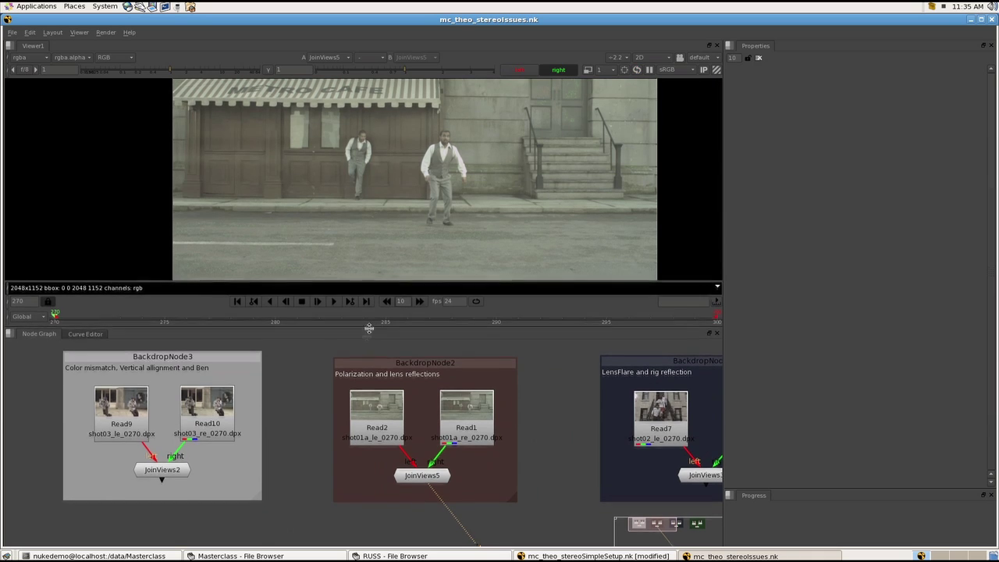
{"action": "left_click_drag", "start_coordinate": [371, 326], "coordinate": [370, 435]}
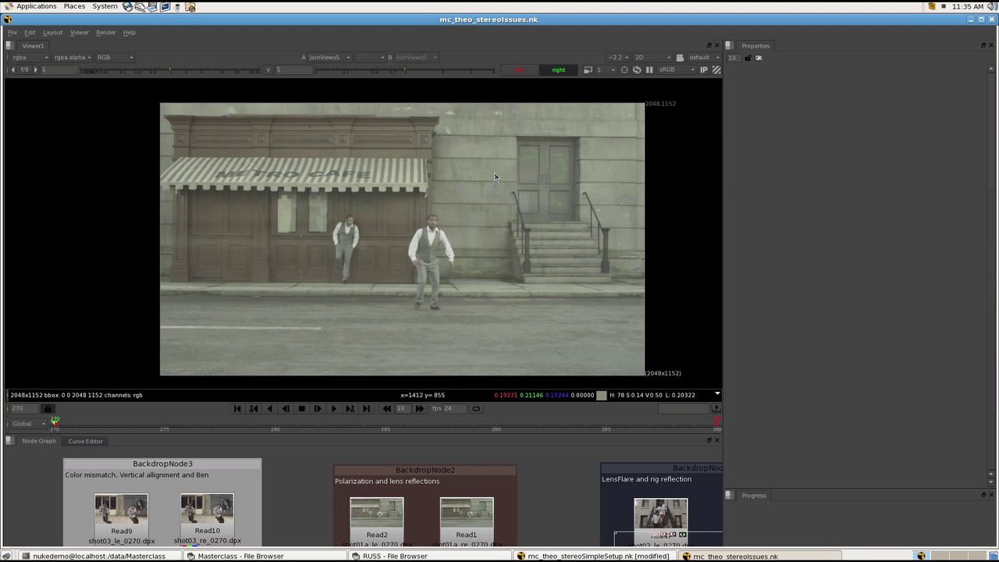
Raise the viewer gain to 3.1 on the JoinViews5 shot, checking both the left and right views.
{"action": "left_click", "coordinate": [527, 71]}
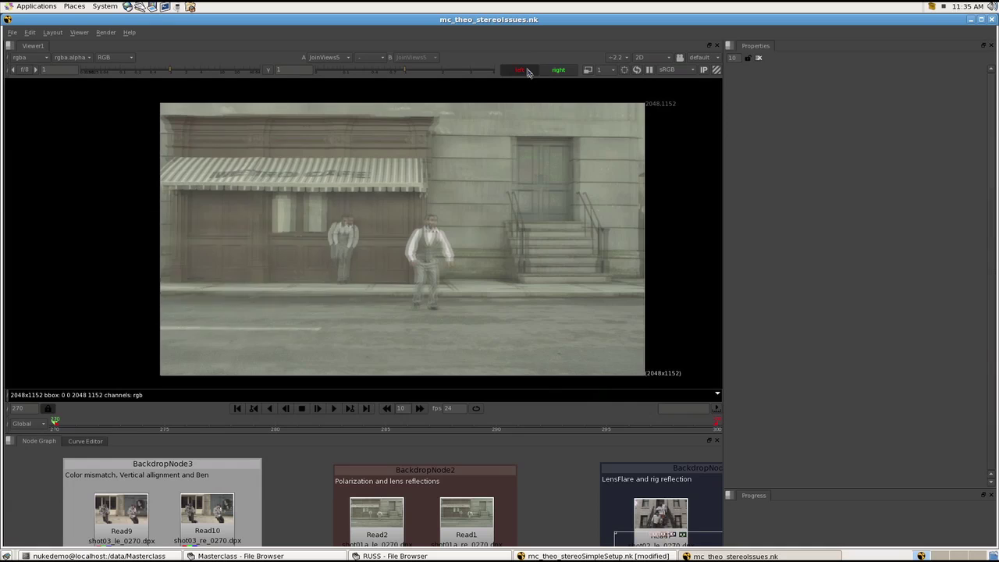
{"action": "left_click", "coordinate": [198, 72]}
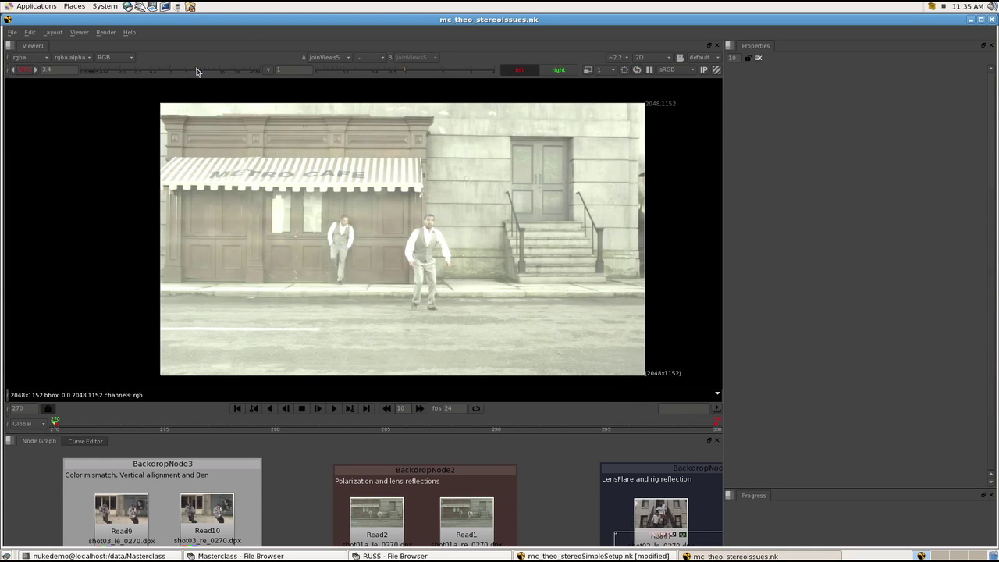
{"action": "left_click", "coordinate": [529, 70]}
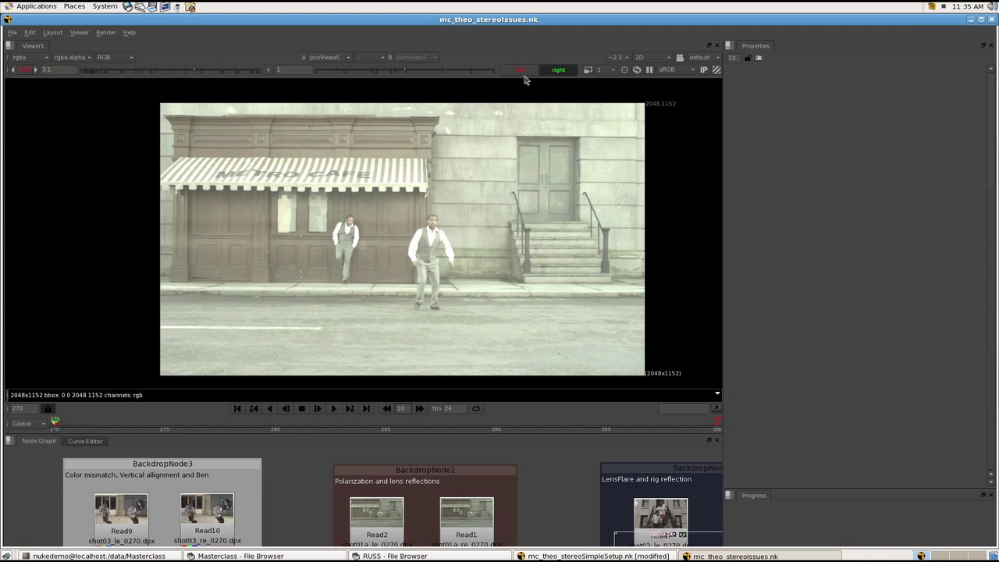
Compare the brightened left and right views of the JoinViews5 shot for polarization differences by flipping repeatedly between them.
{"action": "left_click", "coordinate": [527, 72]}
{"action": "left_click", "coordinate": [548, 72]}
{"action": "left_click", "coordinate": [532, 72]}
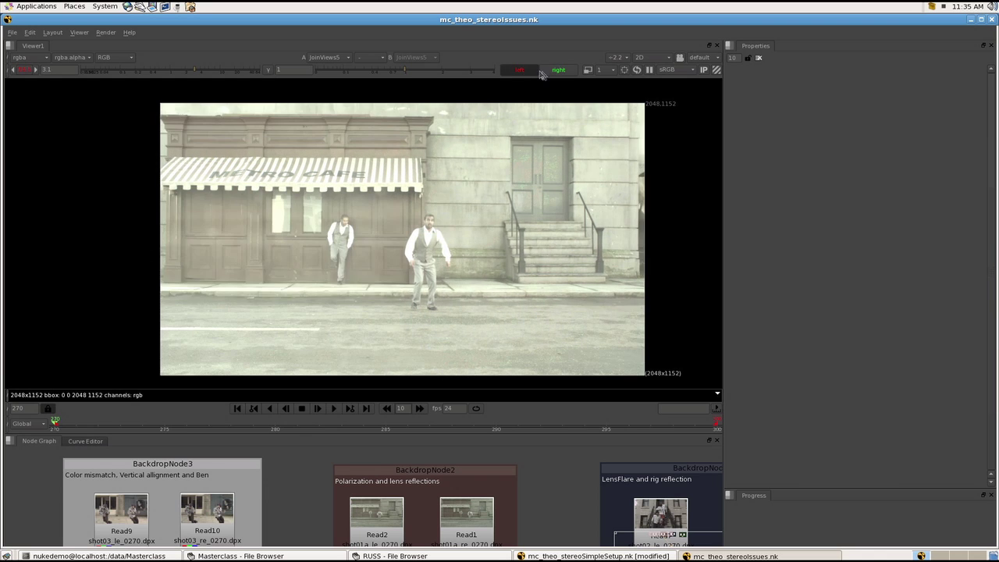
{"action": "left_click", "coordinate": [556, 71]}
{"action": "left_click", "coordinate": [523, 72]}
{"action": "left_click", "coordinate": [551, 74]}
{"action": "left_click", "coordinate": [522, 69]}
{"action": "key", "text": "apostrophe"}
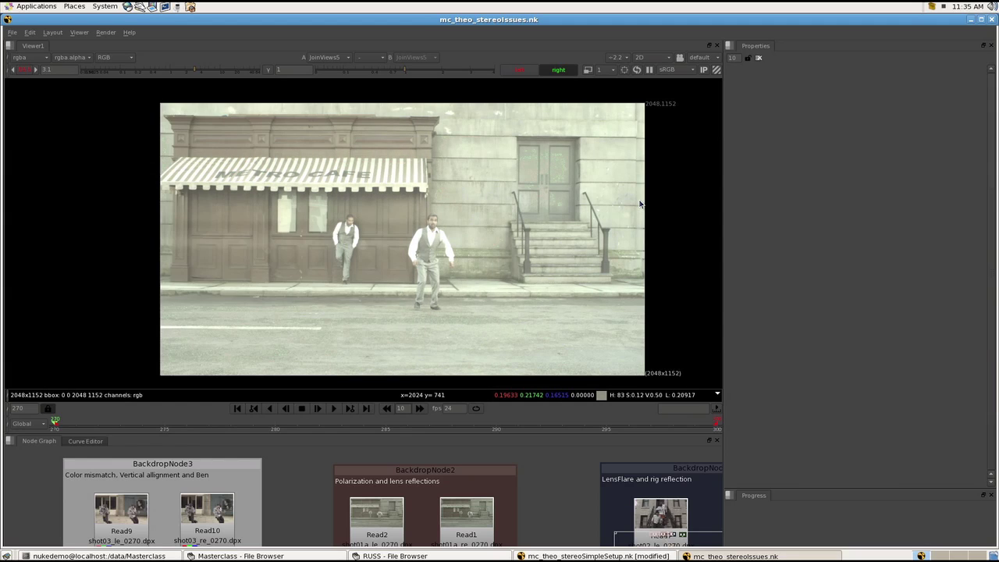
{"action": "key", "text": "semicolon"}
{"action": "key", "text": "apostrophe"}
{"action": "key", "text": "semicolon"}
Go to frame 279 and compare both views close up around the two dancers and the brown doors.
{"action": "left_click_drag", "start_coordinate": [64, 423], "coordinate": [260, 427]}
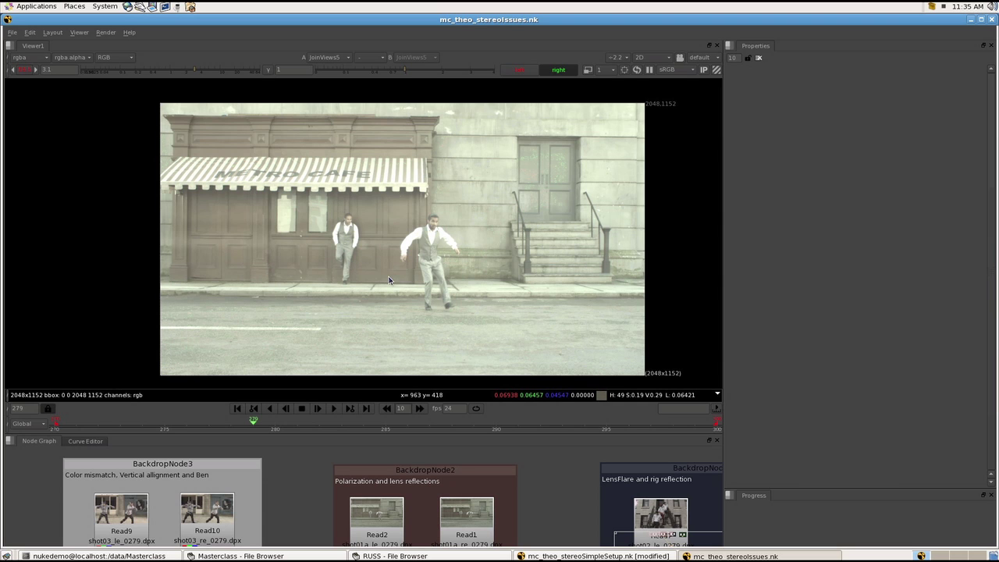
{"action": "scroll", "coordinate": [389, 279], "scroll_direction": "up", "scroll_amount": 5}
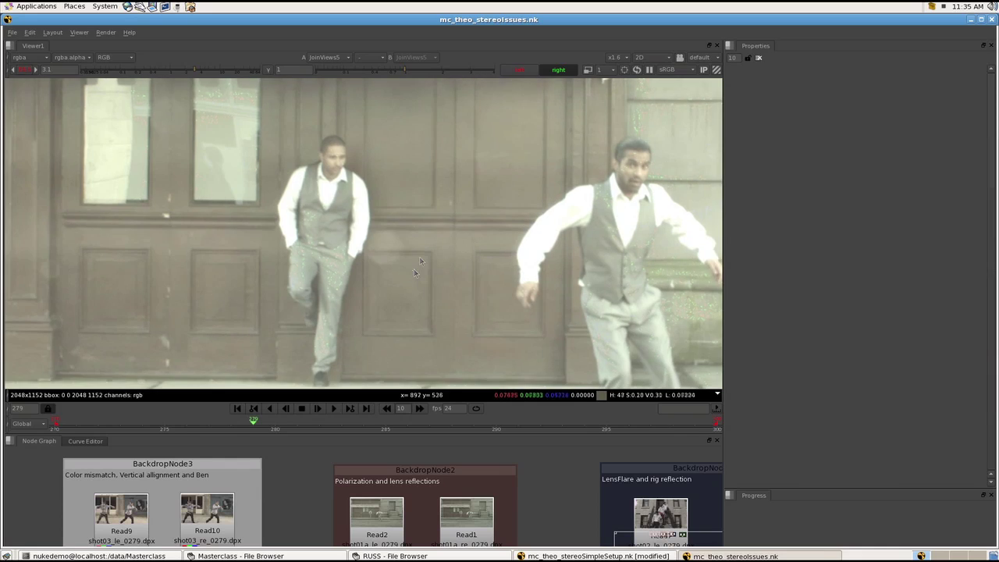
{"action": "scroll", "coordinate": [414, 272], "scroll_direction": "up", "scroll_amount": 1}
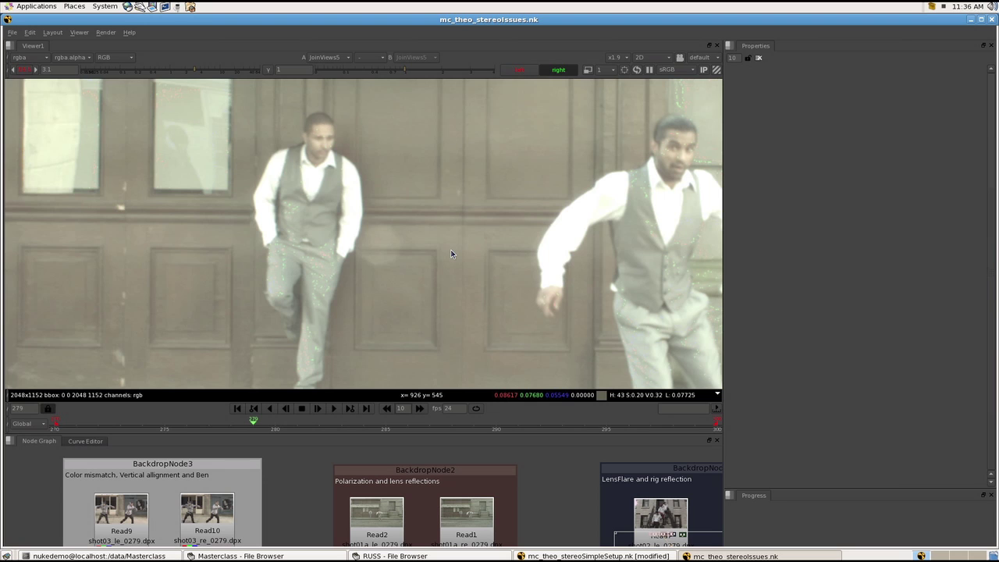
{"action": "key", "text": "semicolon"}
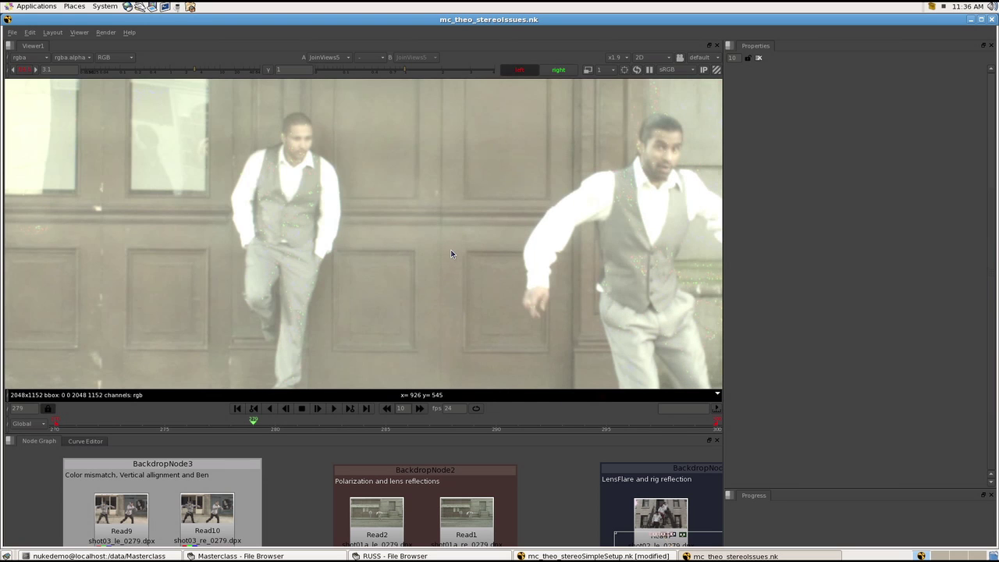
{"action": "key", "text": "apostrophe"}
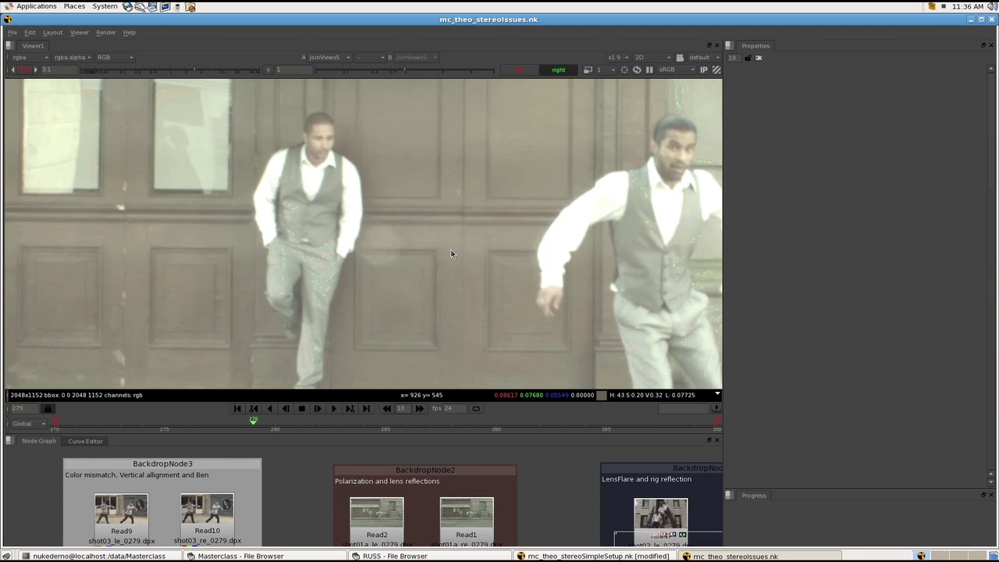
Fit the whole JoinViews5 frame and flip repeatedly between both views to compare the reflections on the cafe front and wall.
{"action": "key", "text": "f"}
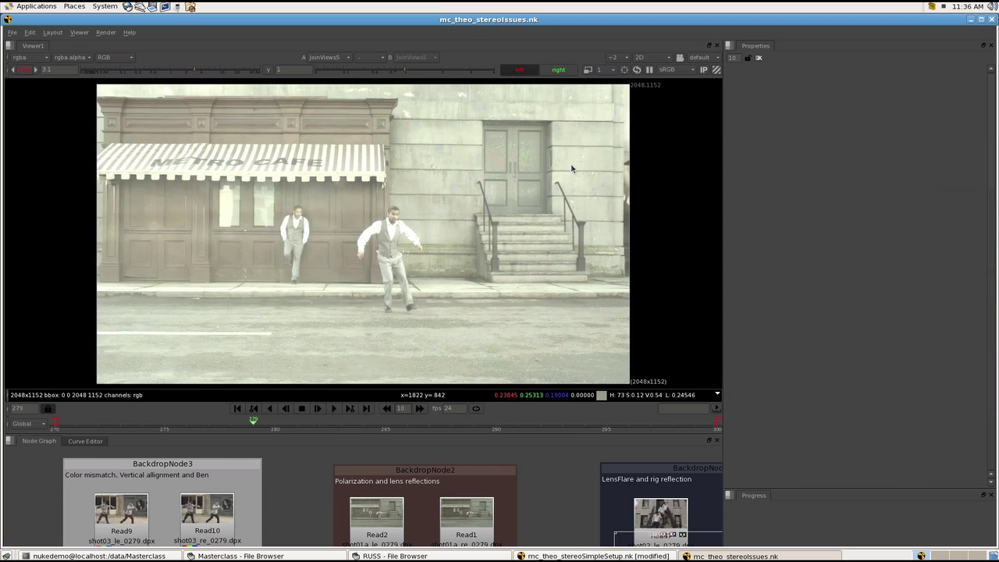
{"action": "key", "text": "semicolon"}
{"action": "key", "text": "apostrophe"}
{"action": "key", "text": "semicolon"}
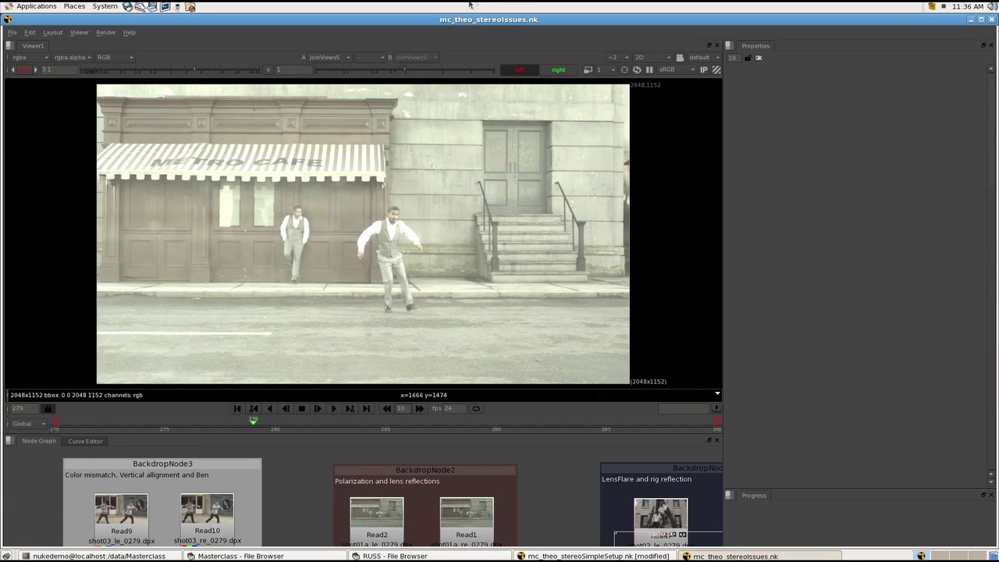
{"action": "key", "text": "apostrophe"}
{"action": "key", "text": "semicolon"}
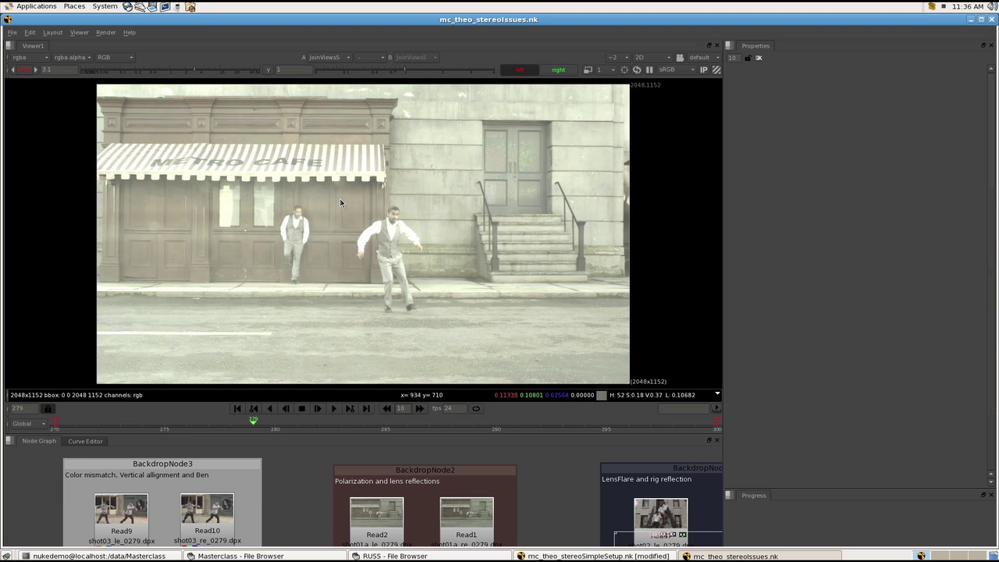
{"action": "key", "text": "apostrophe"}
{"action": "key", "text": "apostrophe"}
{"action": "key", "text": "apostrophe"}
{"action": "key", "text": "apostrophe"}
{"action": "key", "text": "apostrophe"}
{"action": "key", "text": "apostrophe"}
{"action": "key", "text": "apostrophe"}
{"action": "key", "text": "apostrophe"}
{"action": "key", "text": "apostrophe"}
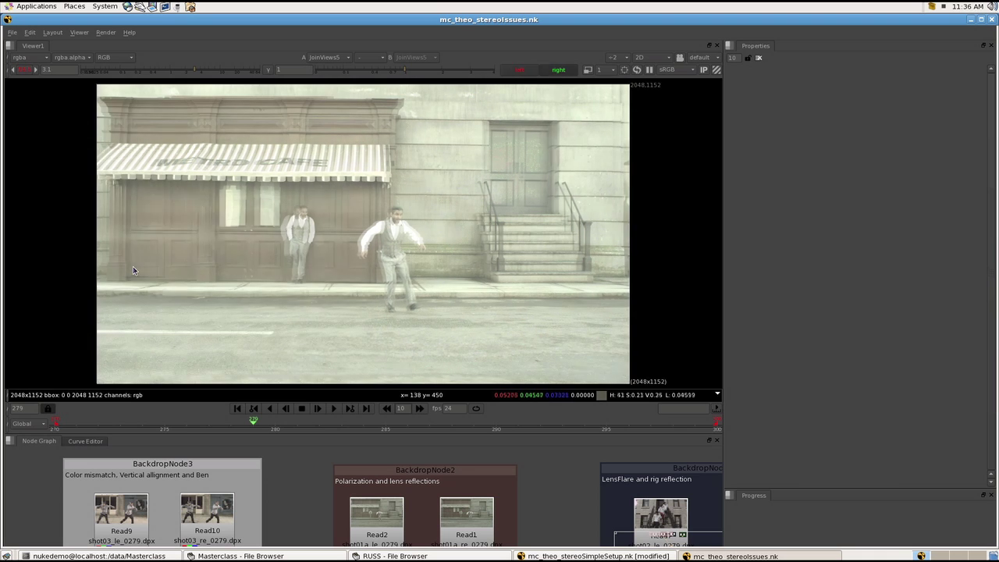
{"action": "key", "text": "apostrophe"}
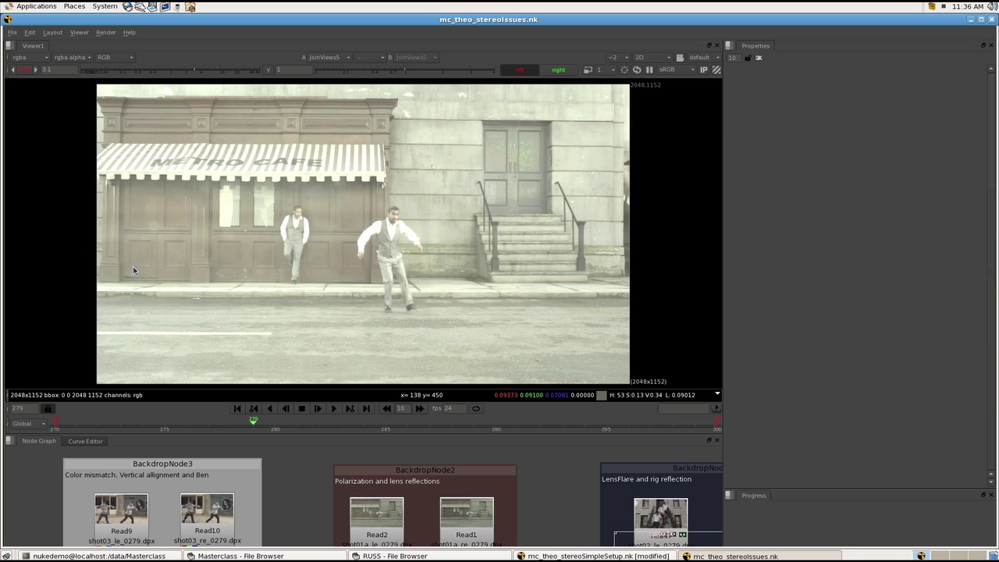
{"action": "key", "text": "apostrophe"}
{"action": "key", "text": "apostrophe"}
{"action": "key", "text": "apostrophe"}
{"action": "key", "text": "apostrophe"}
Play the JoinViews5 shot briefly, check frames 291 and 296, and return to frame 270.
{"action": "left_click", "coordinate": [333, 408]}
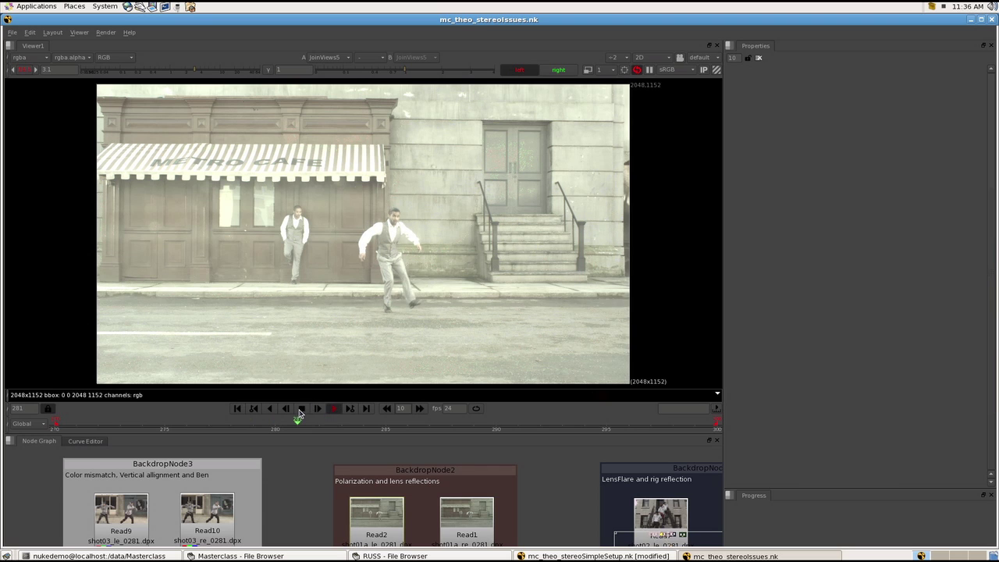
{"action": "left_click", "coordinate": [301, 408]}
{"action": "left_click", "coordinate": [529, 421]}
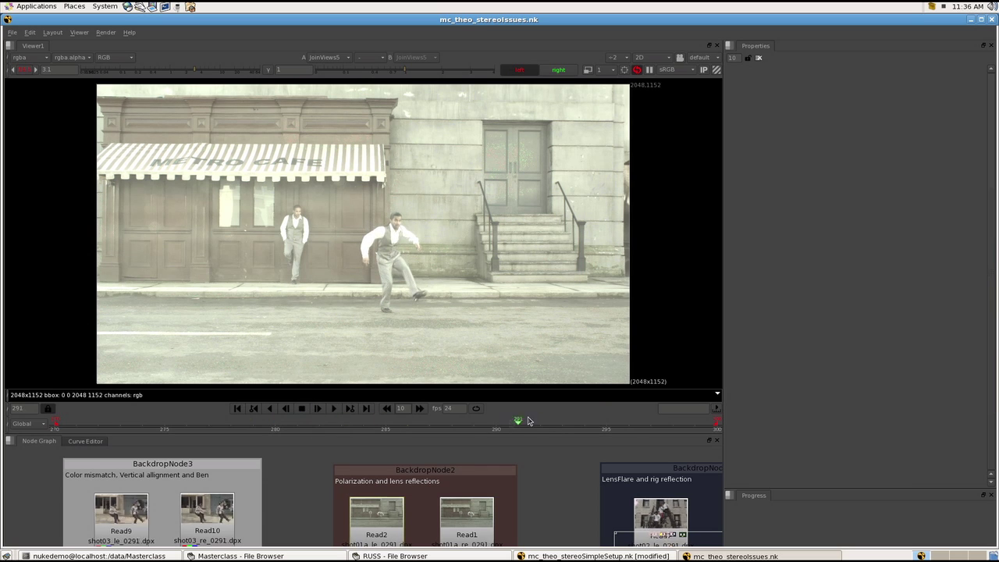
{"action": "left_click", "coordinate": [629, 421]}
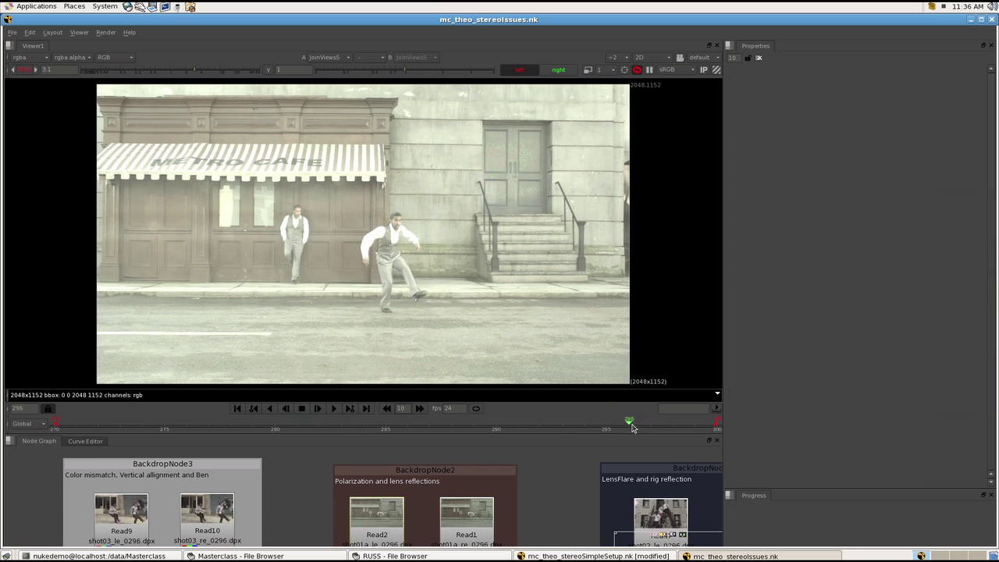
{"action": "left_click", "coordinate": [76, 421]}
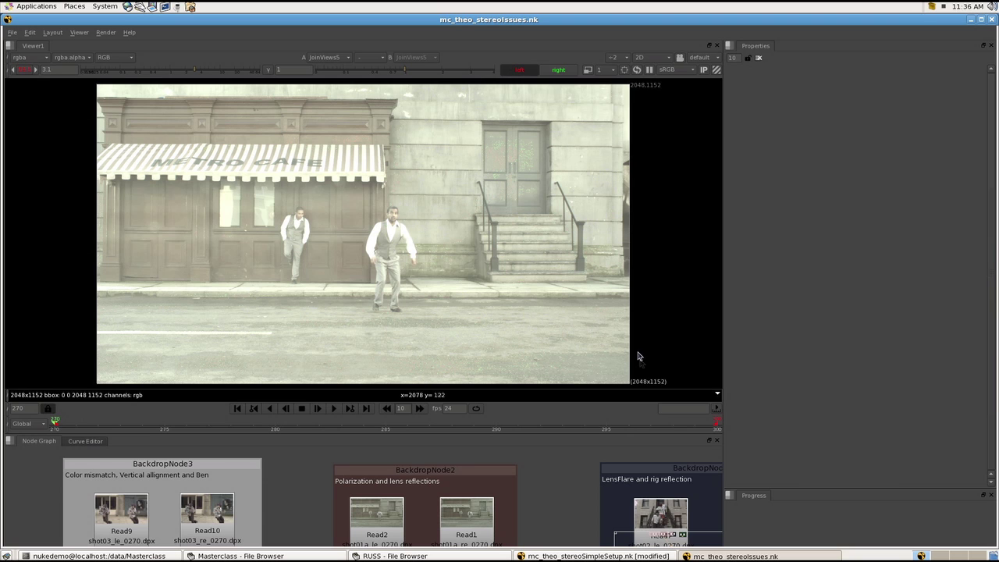
Display the JoinViews3 shot from the lens flare and rig reflection backdrop in the viewer.
{"action": "scroll", "coordinate": [442, 228], "scroll_direction": "down", "scroll_amount": 1}
{"action": "scroll", "coordinate": [442, 228], "scroll_direction": "down", "scroll_amount": 1}
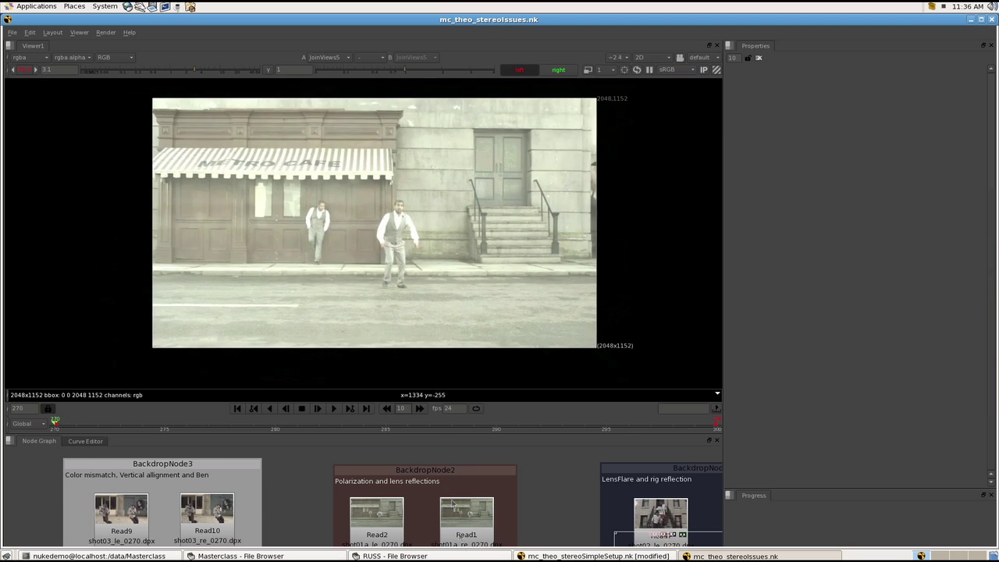
{"action": "scroll", "coordinate": [445, 497], "scroll_direction": "down", "scroll_amount": 3}
{"action": "middle_click_drag", "start_coordinate": [568, 535], "coordinate": [298, 491]}
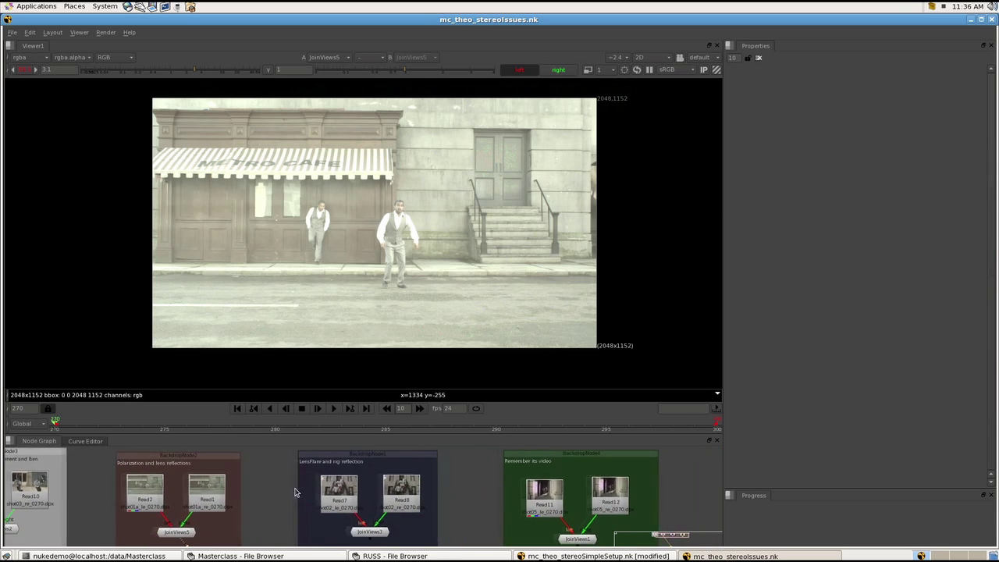
{"action": "scroll", "coordinate": [340, 514], "scroll_direction": "up", "scroll_amount": 3}
{"action": "left_click", "coordinate": [370, 538]}
{"action": "key", "text": "1"}
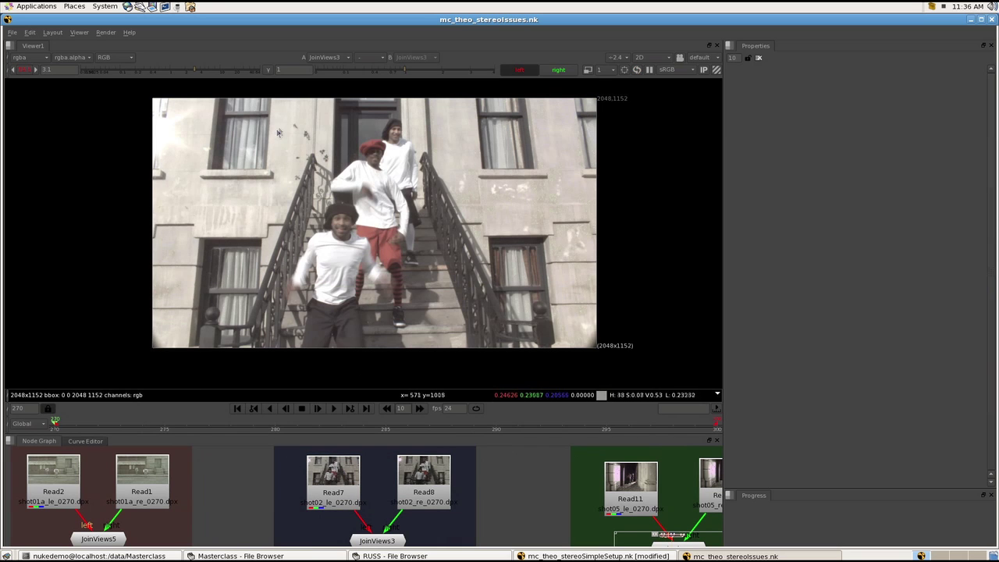
Lower the viewer gain to 1.25 and examine the lens flare at the frame's edge in the left view close up.
{"action": "scroll", "coordinate": [278, 117], "scroll_direction": "up", "scroll_amount": 1}
{"action": "left_click_drag", "start_coordinate": [196, 69], "coordinate": [178, 70]}
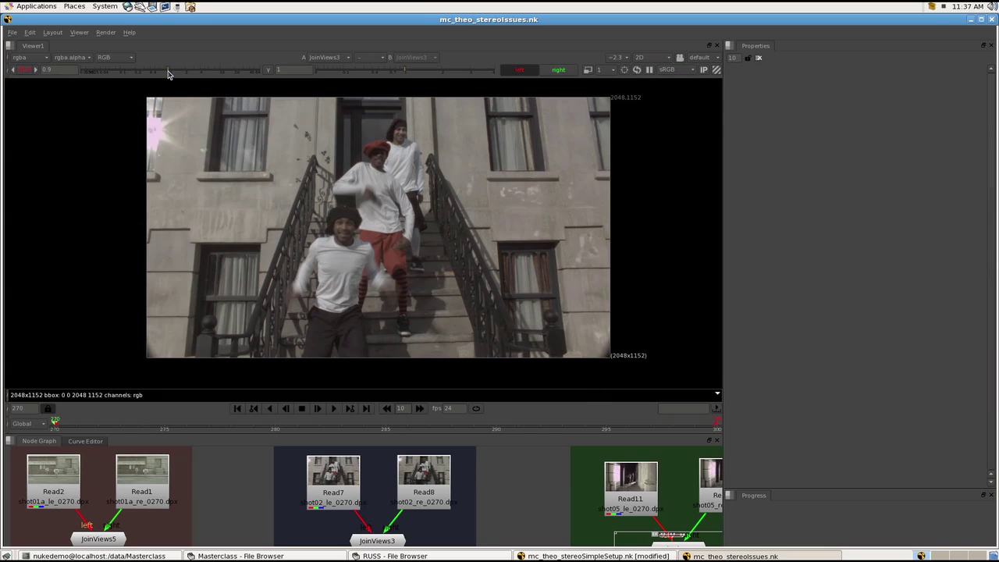
{"action": "left_click", "coordinate": [174, 71]}
{"action": "scroll", "coordinate": [158, 134], "scroll_direction": "up", "scroll_amount": 3}
{"action": "middle_click_drag", "start_coordinate": [157, 134], "coordinate": [202, 175]}
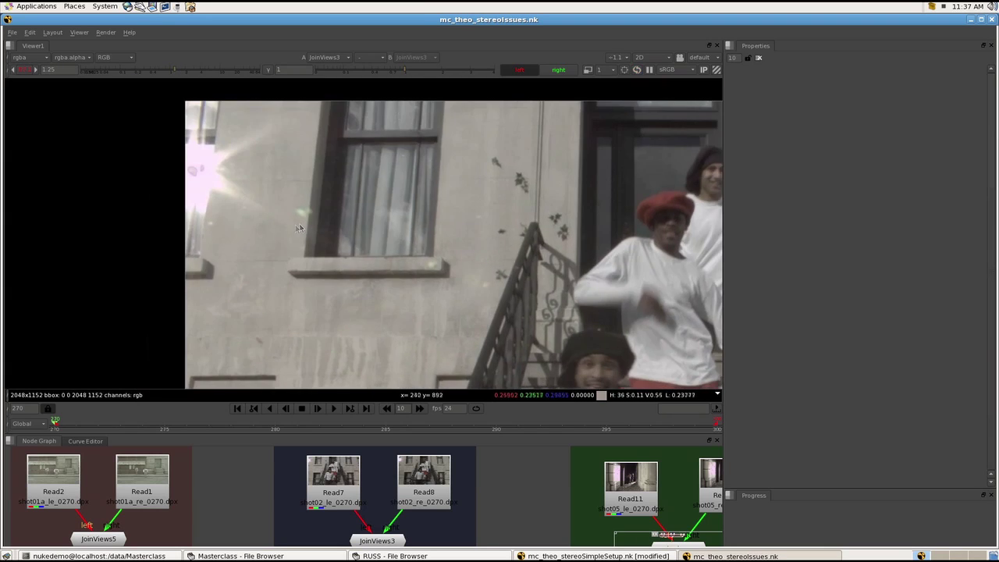
Fit the whole JoinViews3 frame and flip repeatedly between both views to compare the lens flare and the image across the facade.
{"action": "key", "text": "f"}
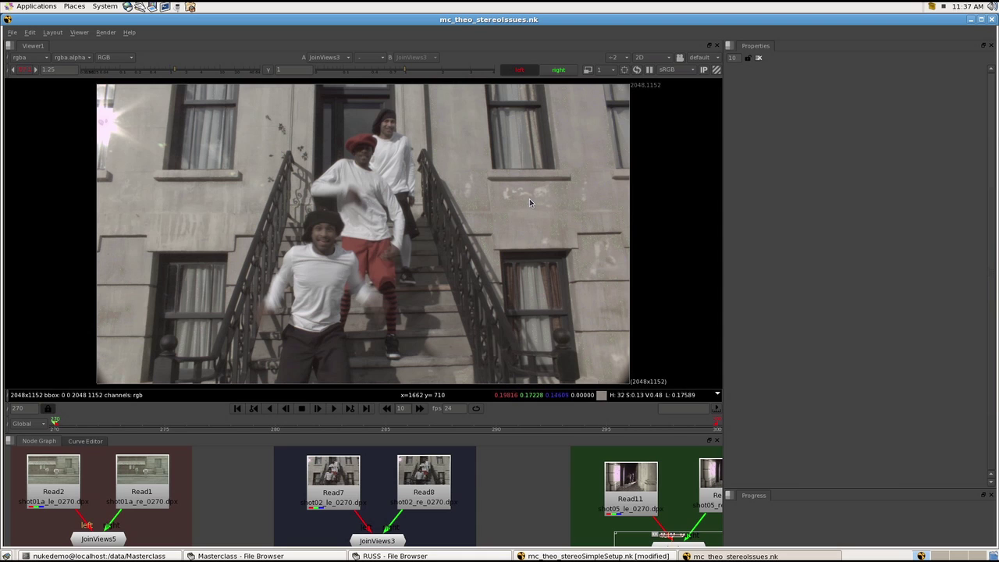
{"action": "key", "text": "apostrophe"}
{"action": "key", "text": "apostrophe"}
{"action": "key", "text": "apostrophe"}
{"action": "key", "text": "apostrophe"}
{"action": "key", "text": "apostrophe"}
{"action": "key", "text": "apostrophe"}
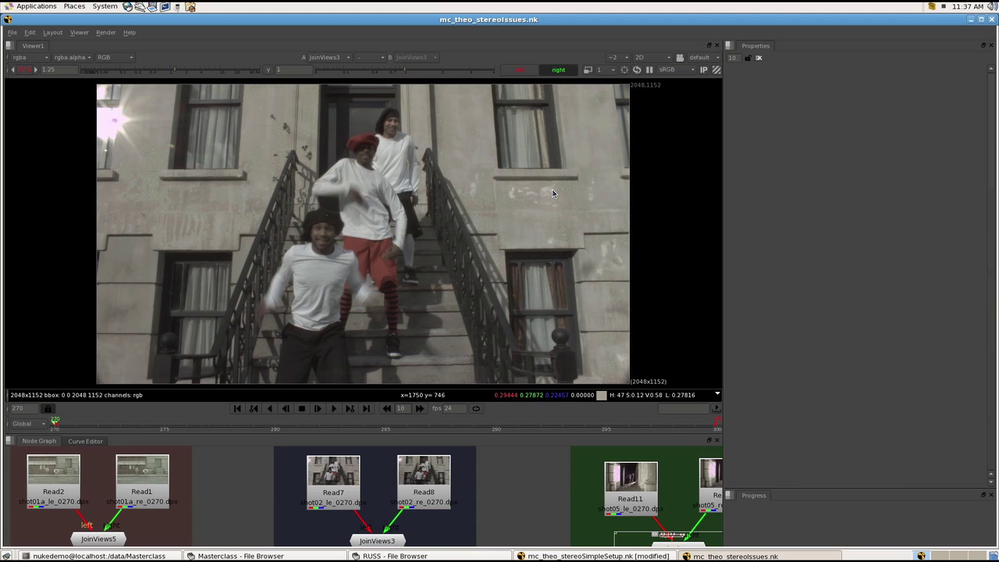
{"action": "key", "text": "apostrophe"}
{"action": "key", "text": "apostrophe"}
{"action": "key", "text": "apostrophe"}
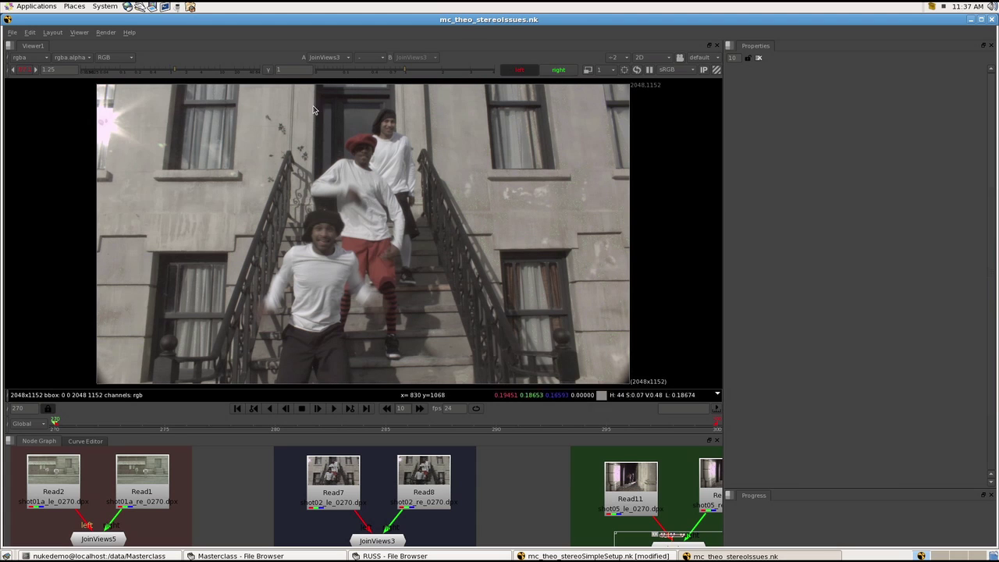
{"action": "key", "text": "semicolon"}
{"action": "key", "text": "apostrophe"}
{"action": "key", "text": "semicolon"}
{"action": "key", "text": "apostrophe"}
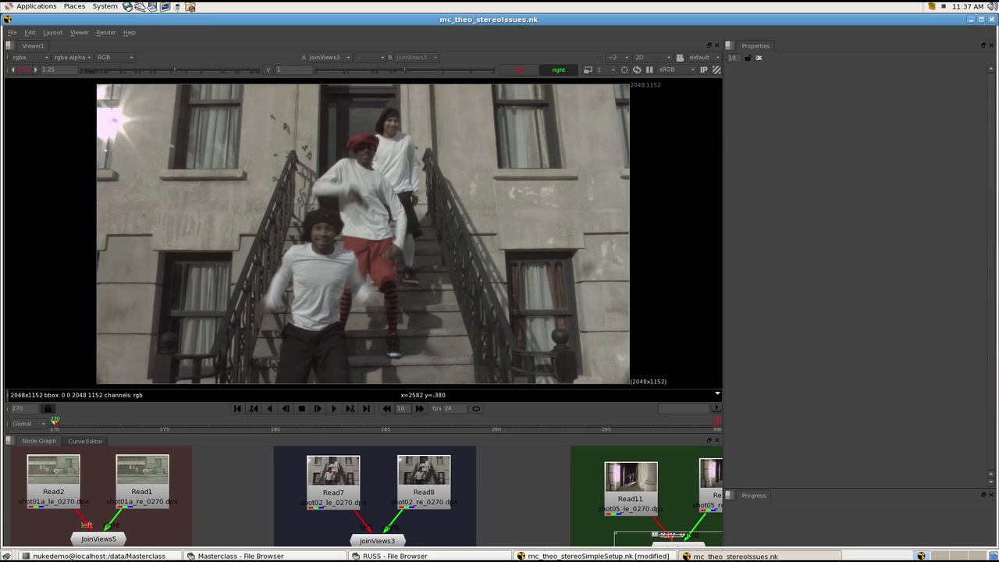
Bring all four backdrops into view in the node graph, maximize the viewer, and play the JoinViews3 shot, stopping at frame 274.
{"action": "scroll", "coordinate": [506, 484], "scroll_direction": "down", "scroll_amount": 3}
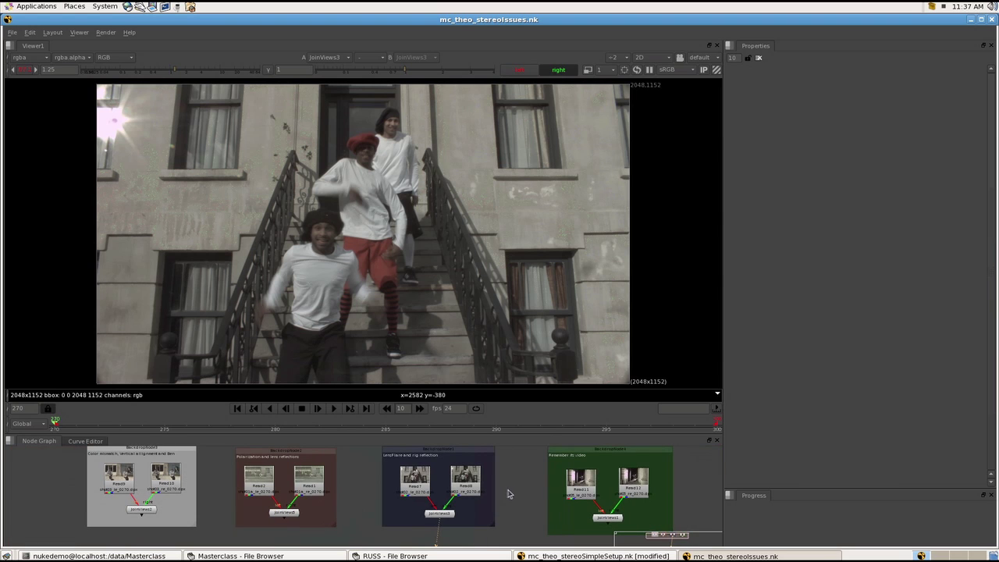
{"action": "key", "text": "space"}
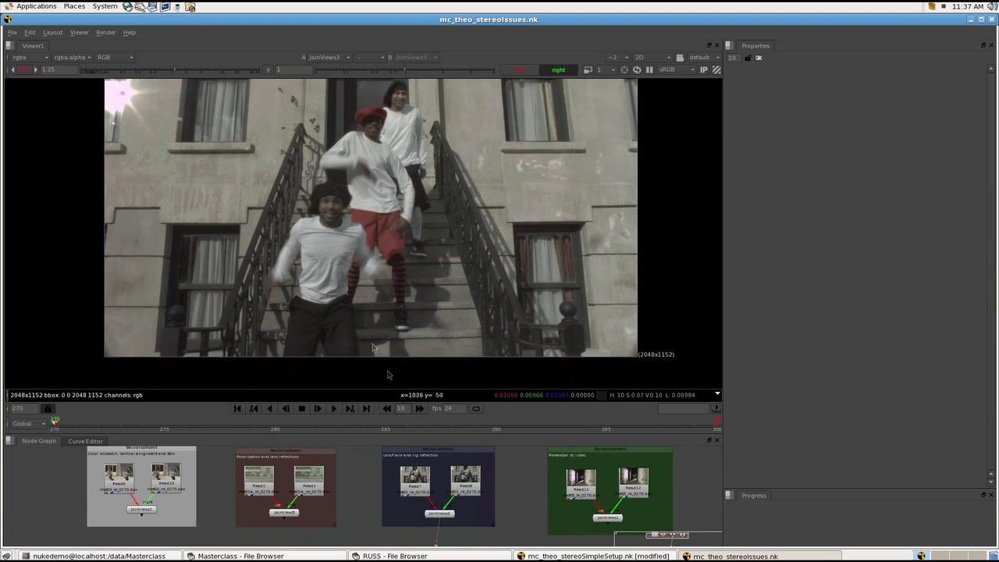
{"action": "scroll", "coordinate": [463, 381], "scroll_direction": "up", "scroll_amount": 1}
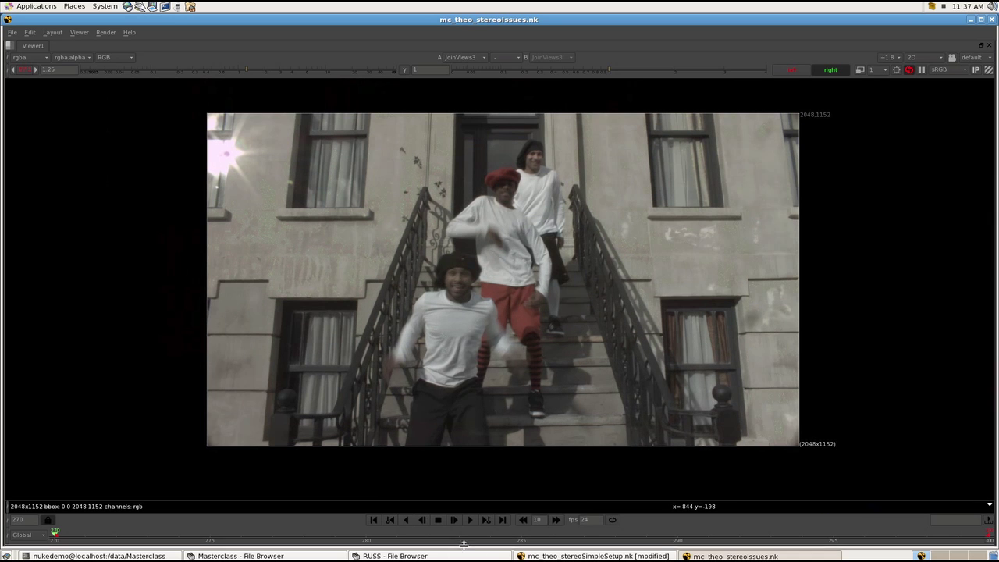
{"action": "left_click", "coordinate": [471, 521]}
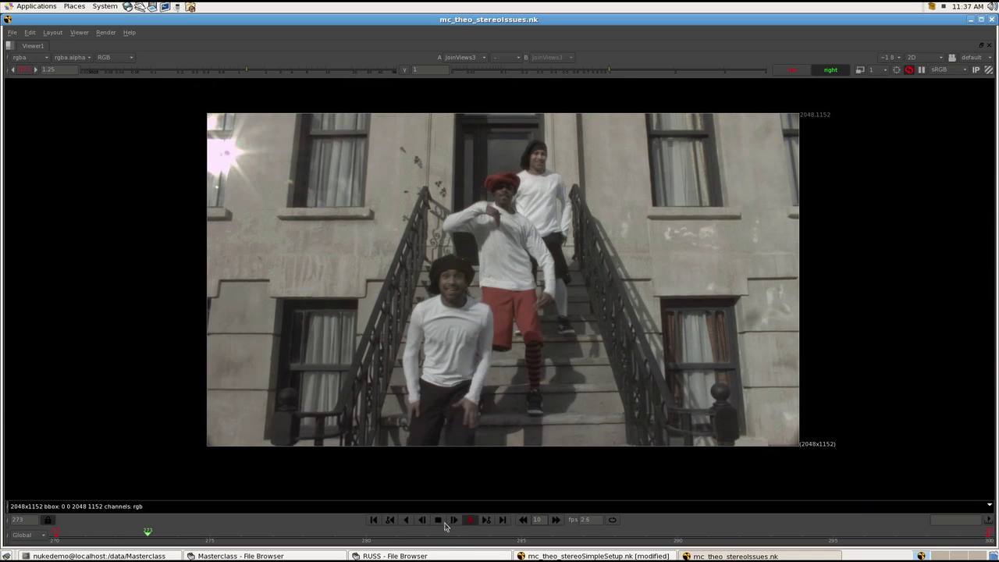
{"action": "left_click", "coordinate": [439, 521]}
{"action": "scroll", "coordinate": [511, 452], "scroll_direction": "up", "scroll_amount": 10}
{"action": "scroll", "coordinate": [511, 430], "scroll_direction": "down", "scroll_amount": 9}
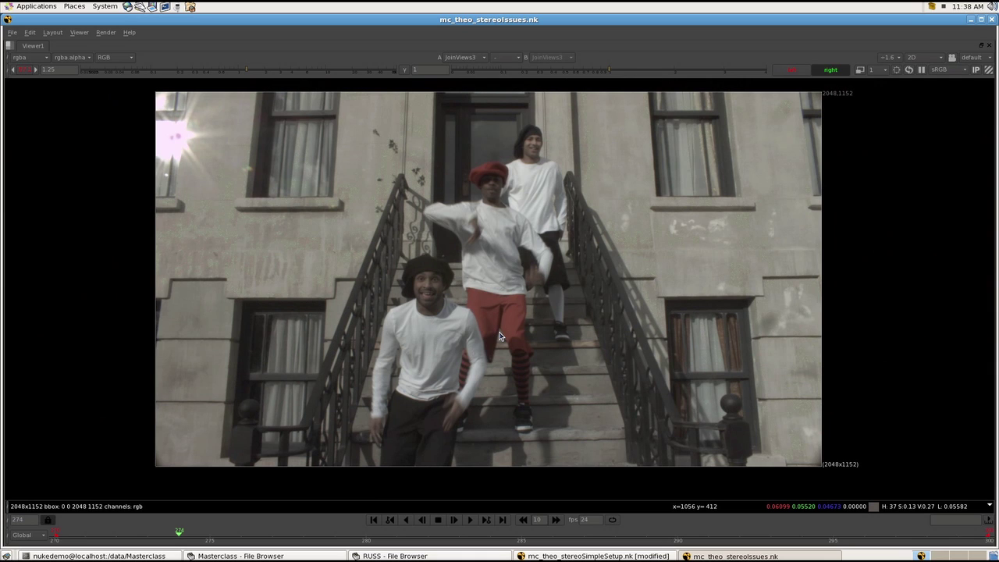
Flip repeatedly between the left and right views at frame 274 to compare the flare and the vertical alignment of the facade.
{"action": "key", "text": "semicolon"}
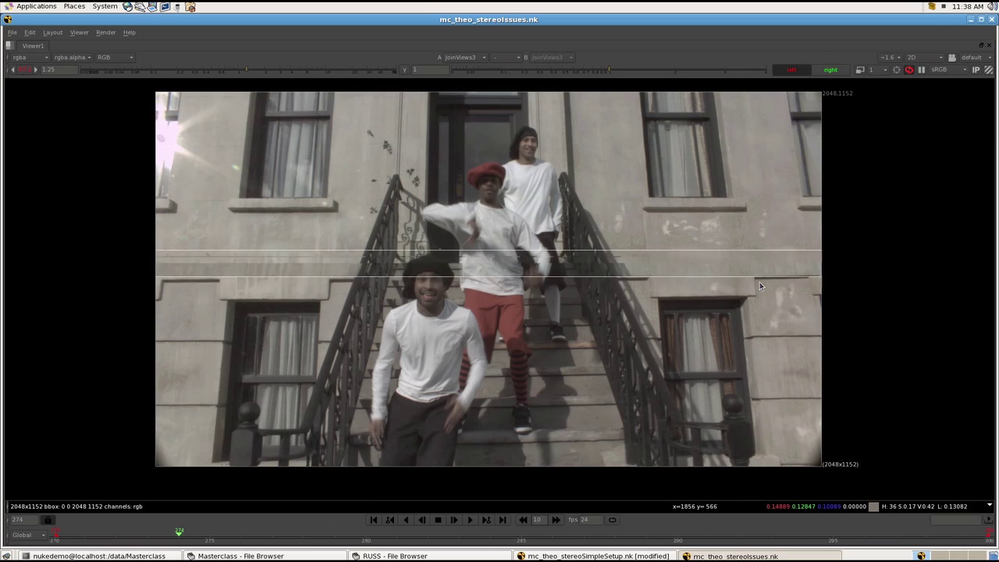
{"action": "key", "text": "apostrophe"}
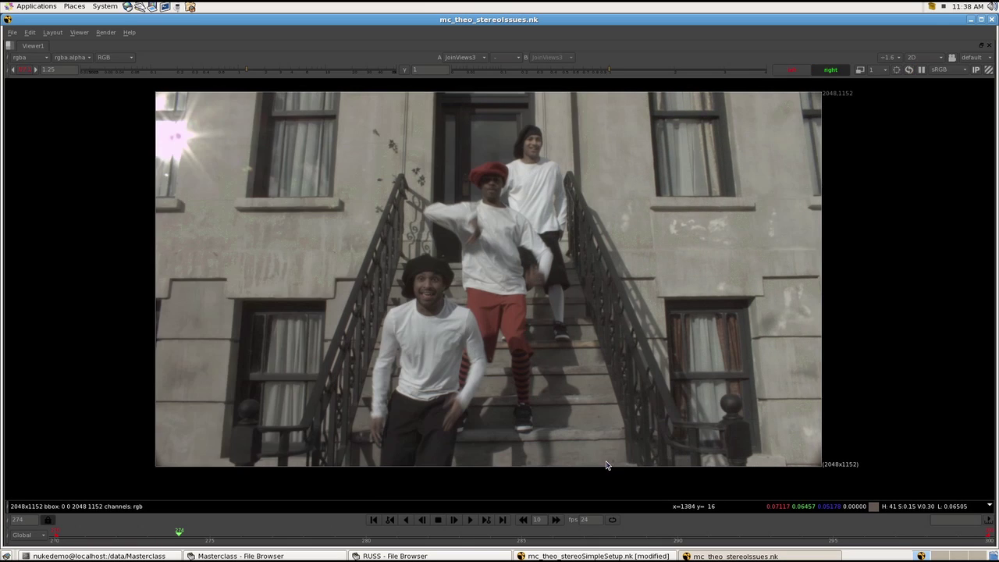
{"action": "key", "text": "semicolon"}
{"action": "key", "text": "apostrophe"}
{"action": "key", "text": "semicolon"}
{"action": "key", "text": "apostrophe"}
{"action": "key", "text": "semicolon"}
{"action": "key", "text": "apostrophe"}
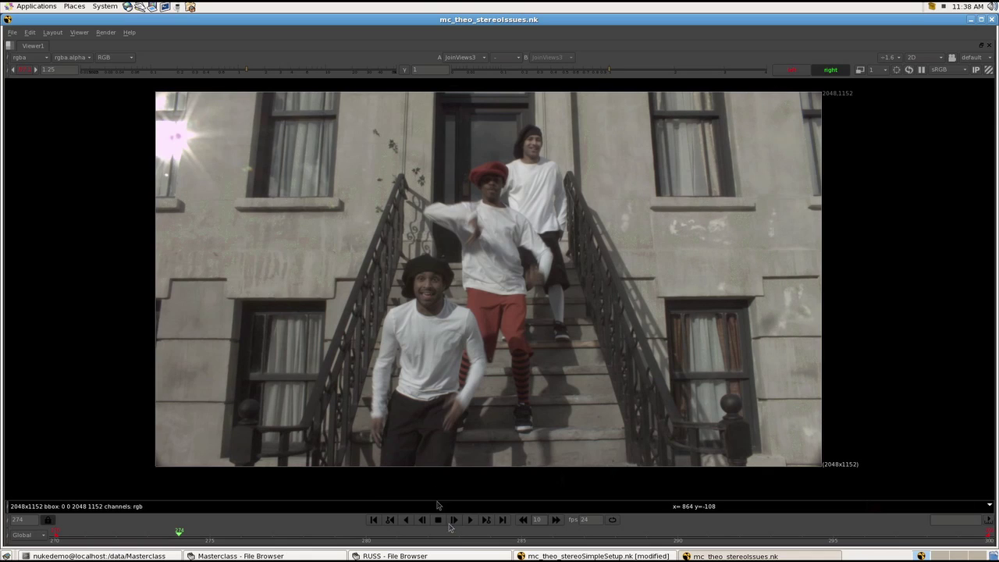
Scrub the JoinViews3 shot forward to frame 290 in the right view.
{"action": "left_click", "coordinate": [474, 540]}
{"action": "left_click_drag", "start_coordinate": [474, 540], "coordinate": [678, 537]}
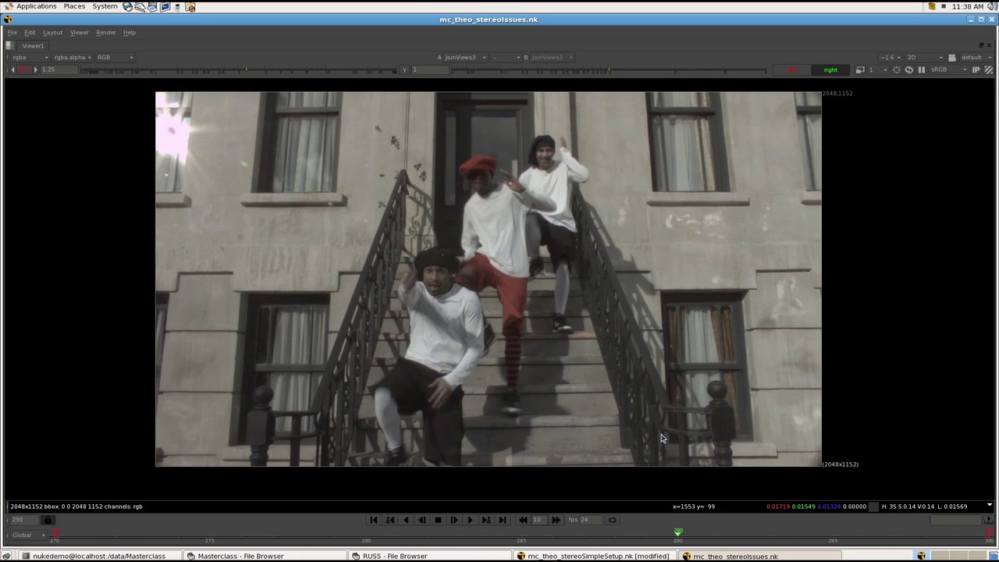